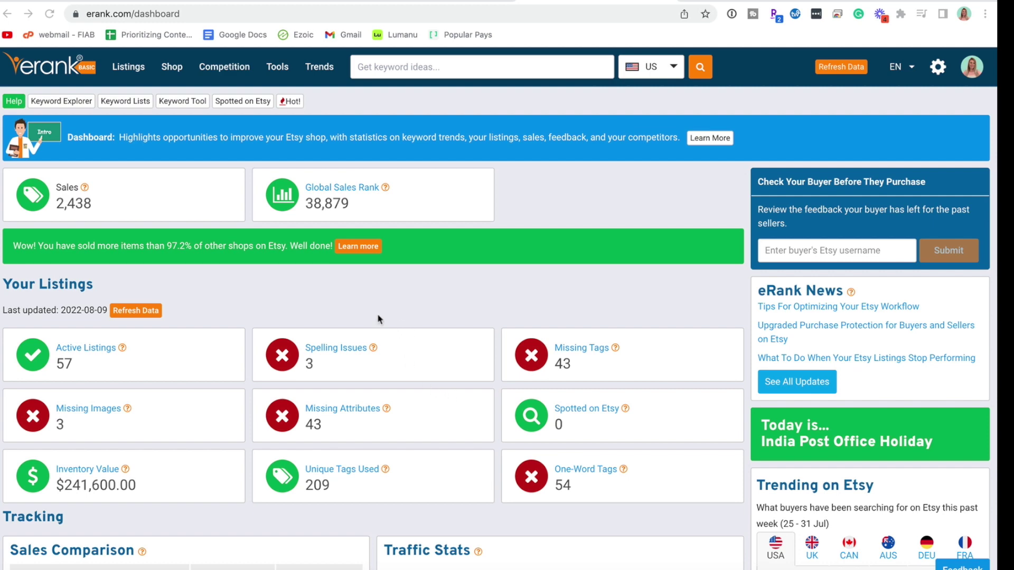
Step: Open the shop's active listings in Etsy Shop Manager
left_click(743, 2)
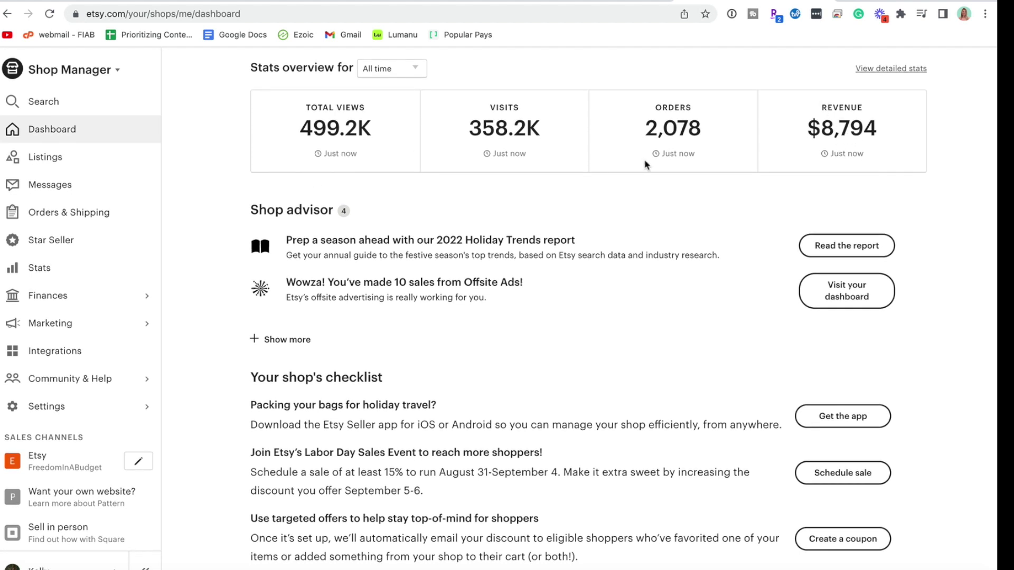
left_click(128, 164)
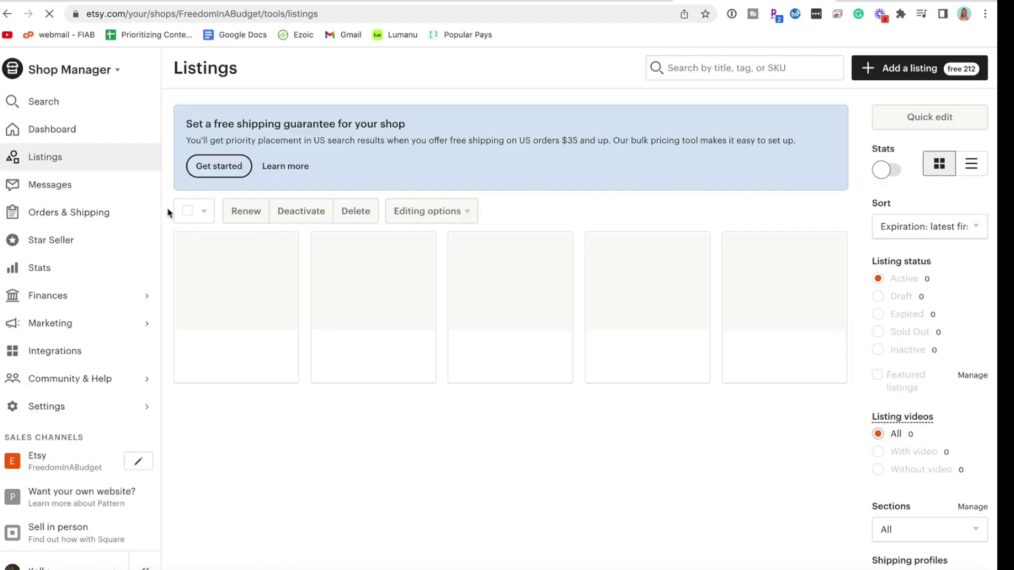
scroll(168, 212, "down", 5)
scroll(168, 213, "down", 15)
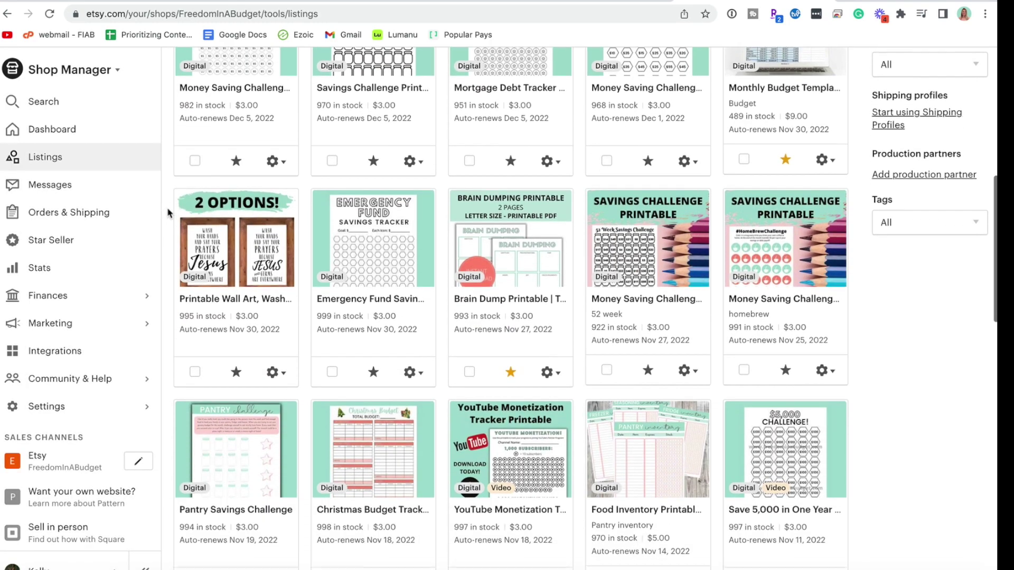
scroll(168, 213, "down", 9)
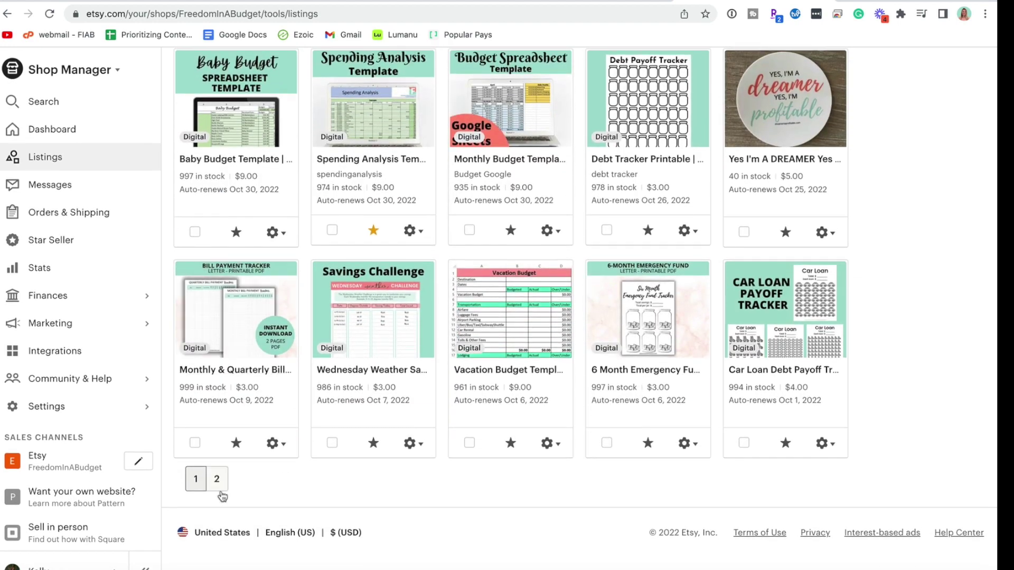
Step: Go to page 2 of the listings, then move to the eRank dashboard
left_click(217, 479)
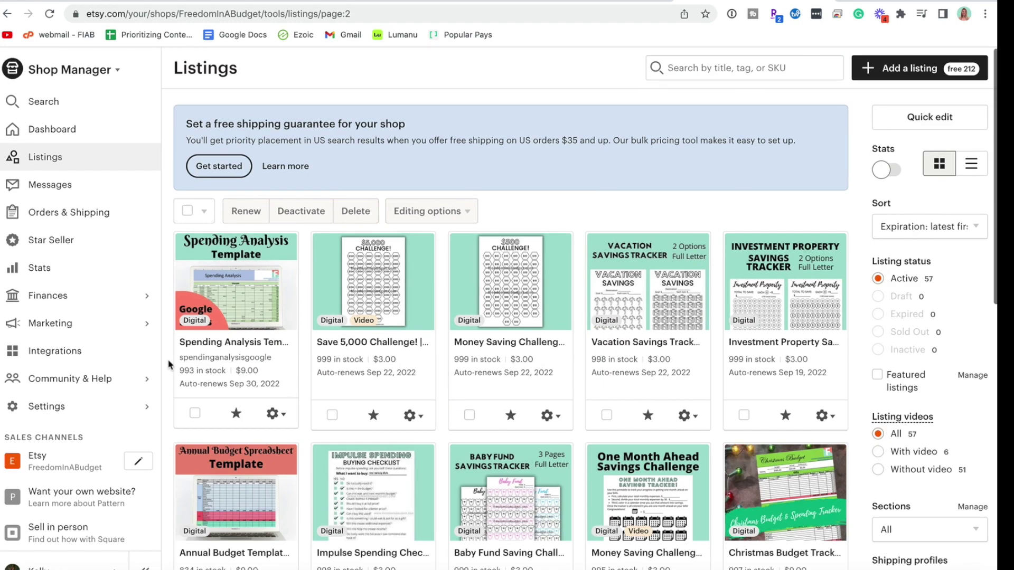
scroll(168, 365, "down", 4)
scroll(169, 365, "down", 5)
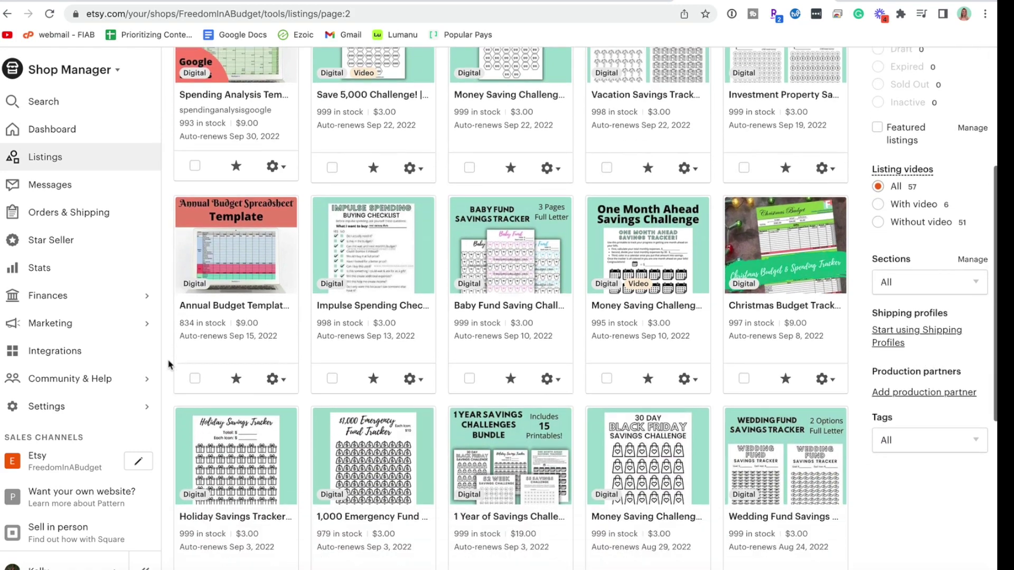
scroll(169, 363, "up", 8)
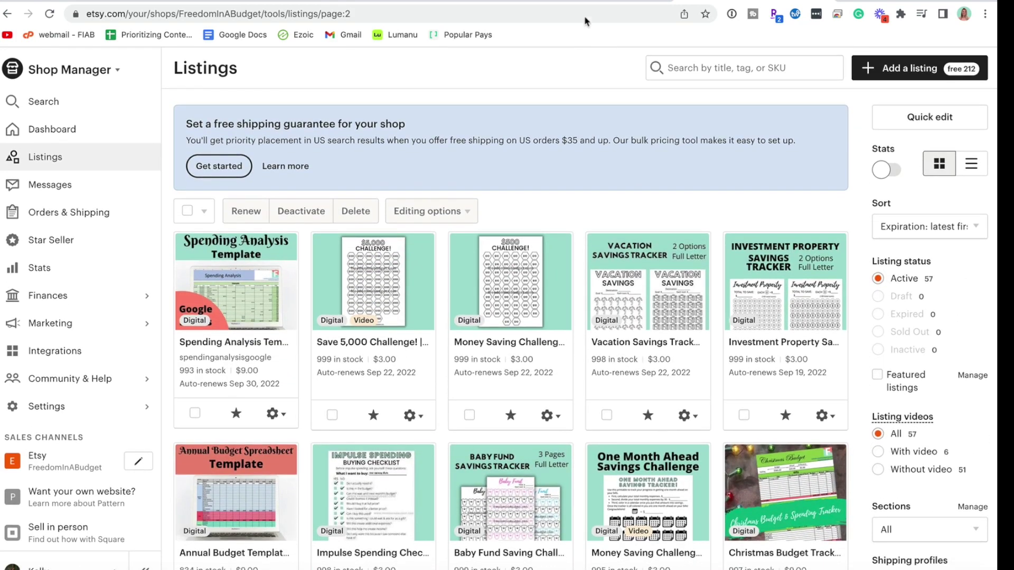
left_click(585, 1)
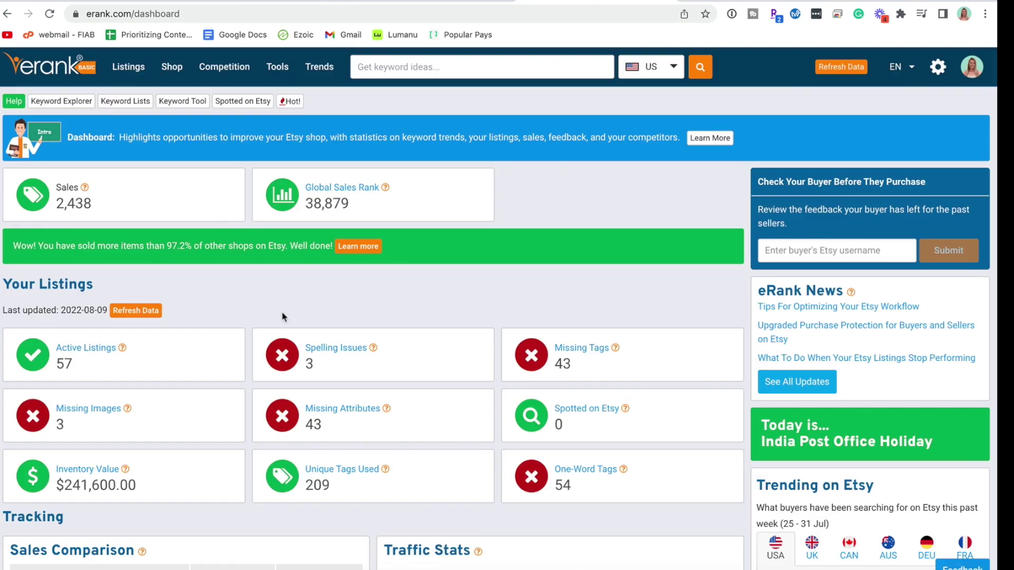
Step: Open eRank's Spelling Issues report listing the 3 misspelled tags
left_click(340, 348)
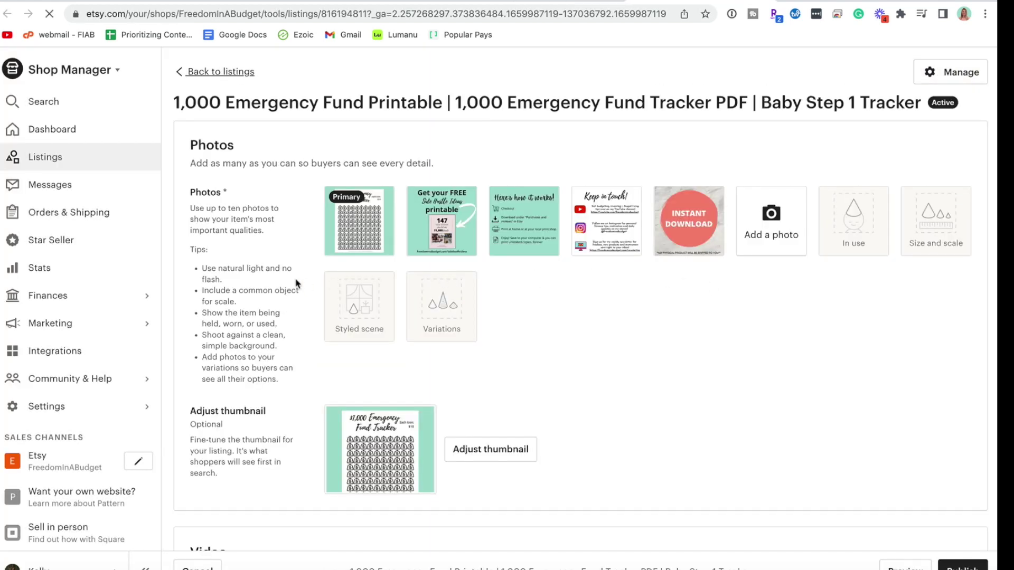
Step: In the listing's Tags field, enter 'emergency fund tracker' as a new tag
scroll(291, 269, "down", 5)
scroll(291, 270, "down", 8)
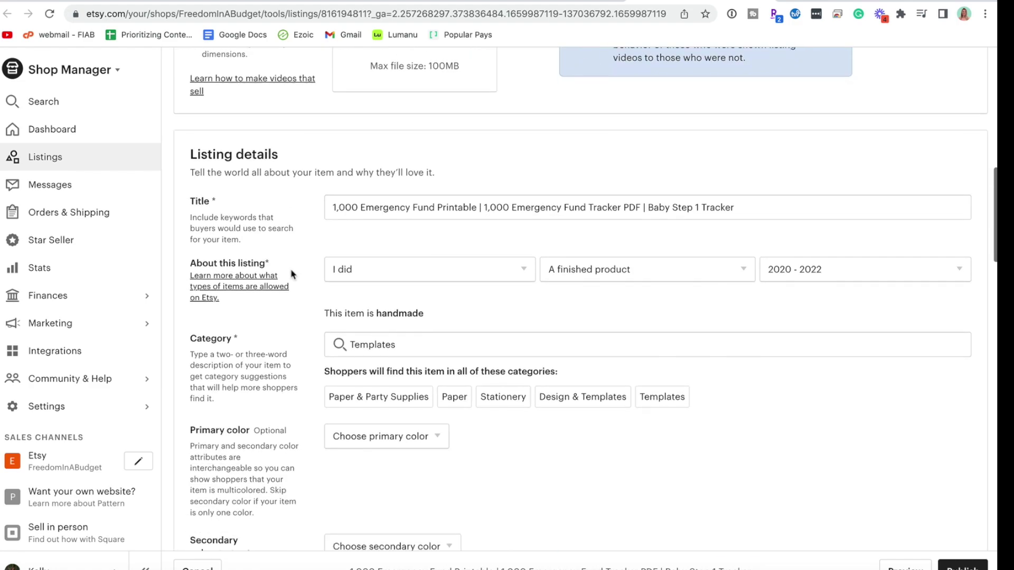
scroll(291, 274, "down", 2)
scroll(291, 274, "down", 12)
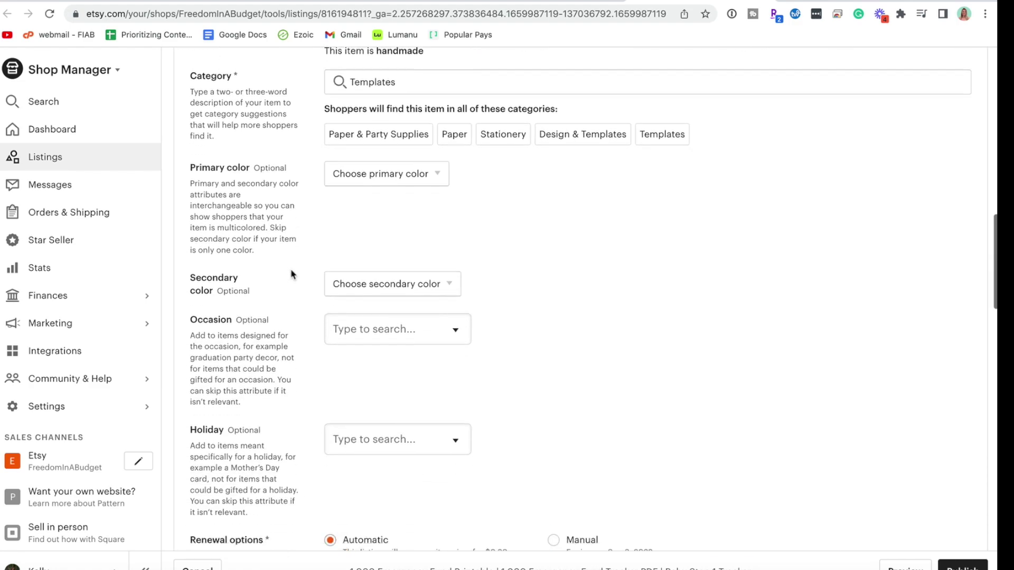
scroll(291, 274, "down", 3)
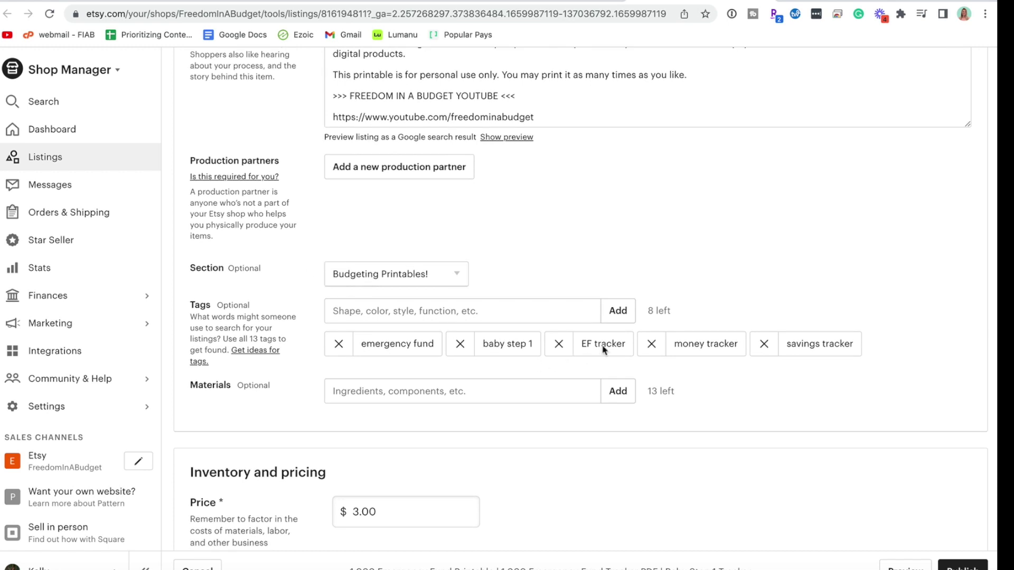
left_click(516, 311)
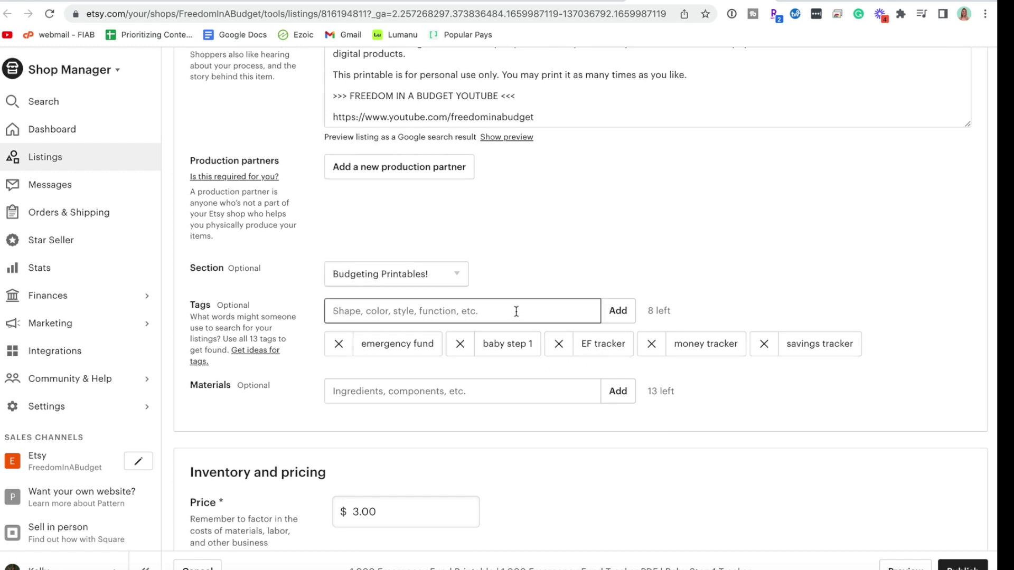
type("emergency")
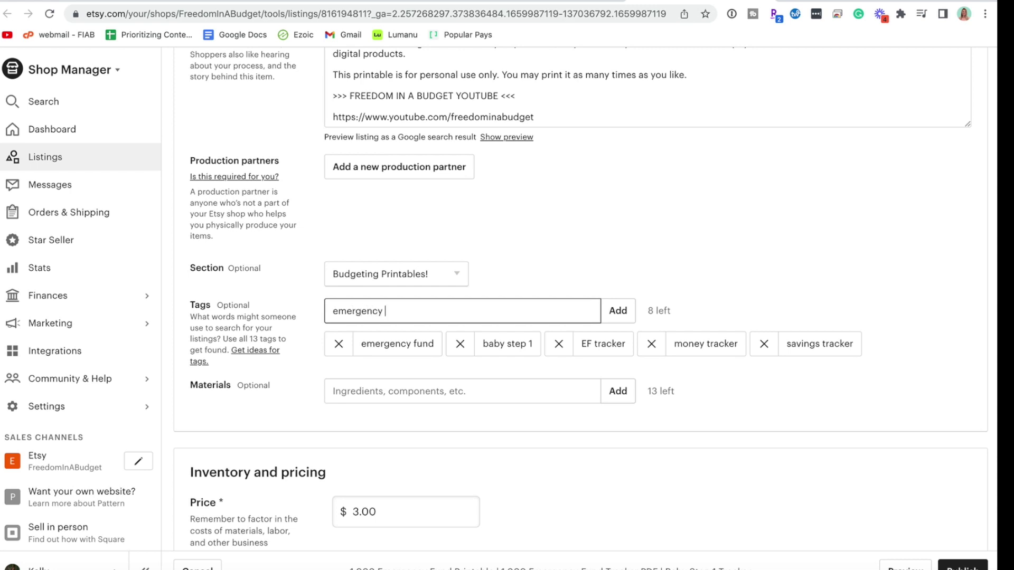
type(" fund tracker")
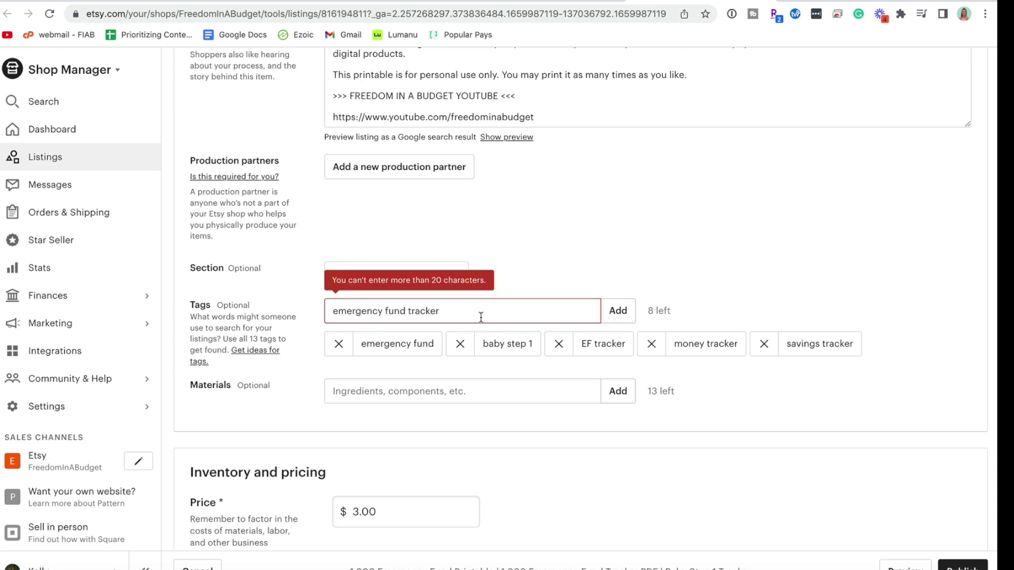
Step: Replace the over-length text with 'e fund tracker', add it and publish the listing
left_click_drag(458, 316, 303, 312)
key("BackSpace")
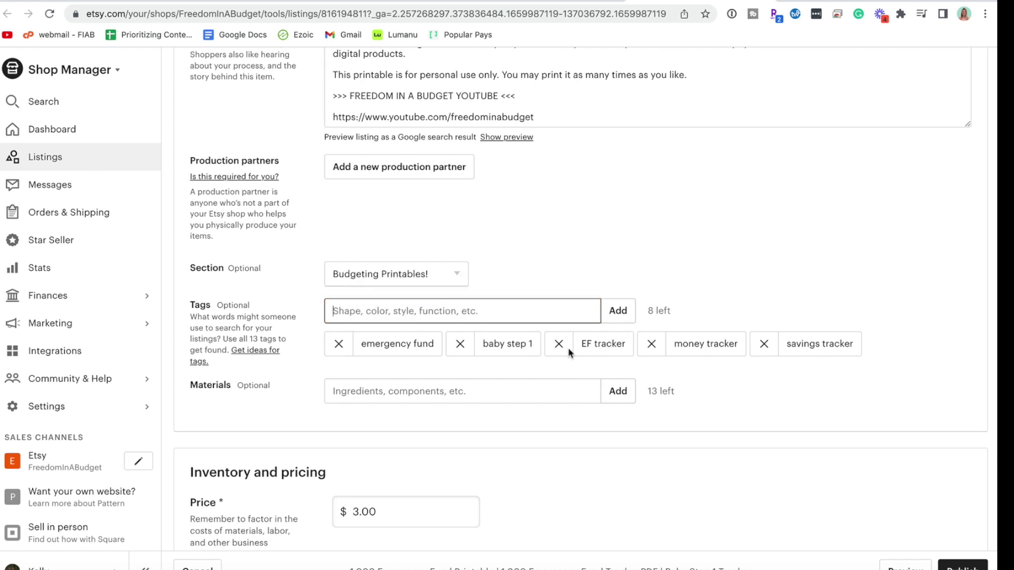
type("e fund tra")
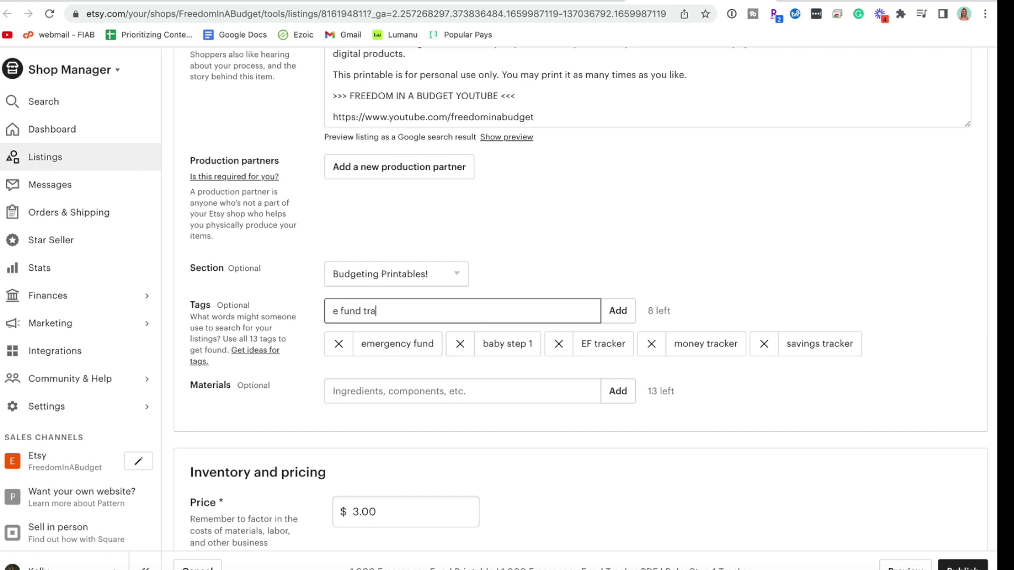
type("cker")
key("Return")
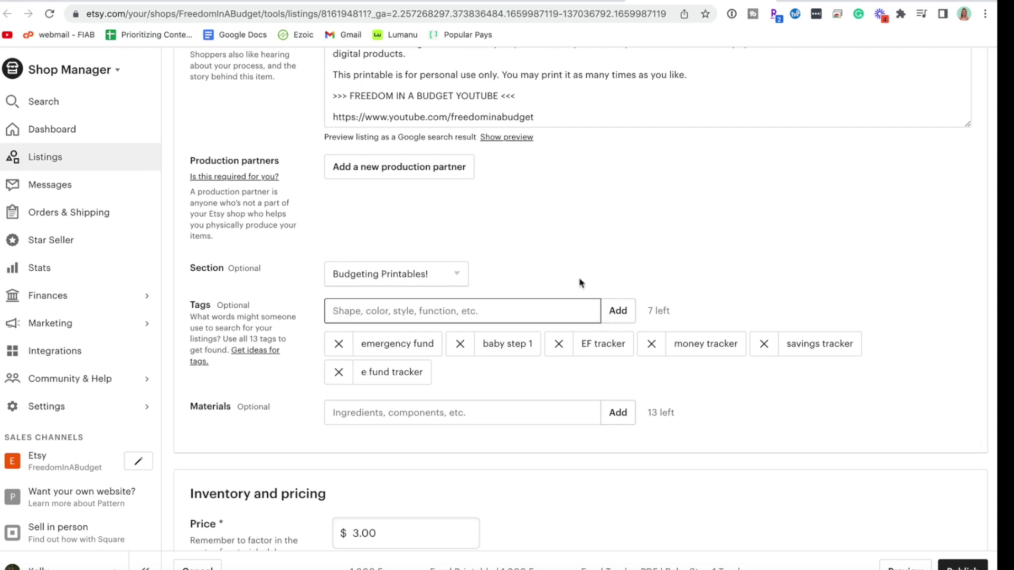
scroll(620, 359, "down", 2)
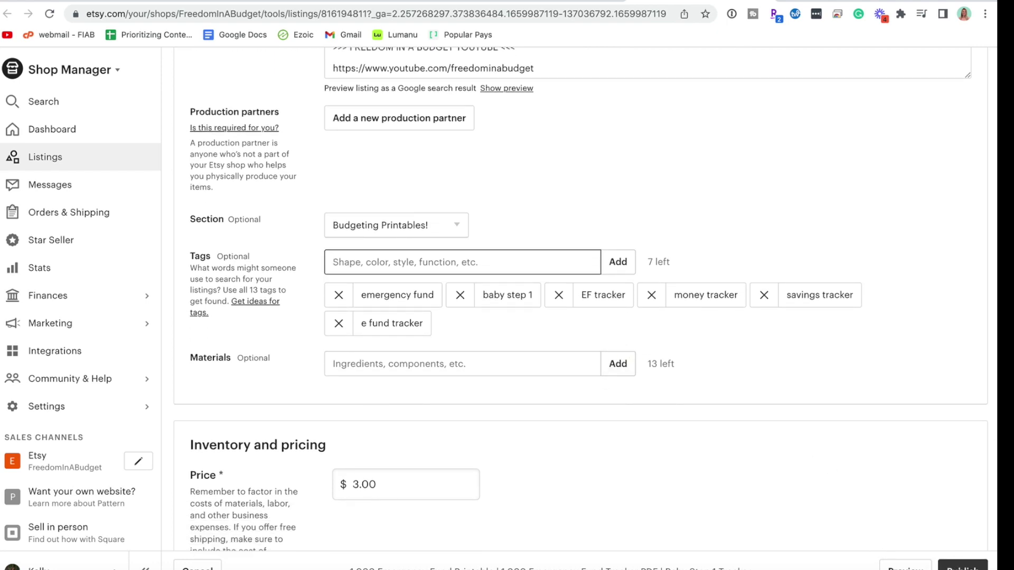
left_click(962, 566)
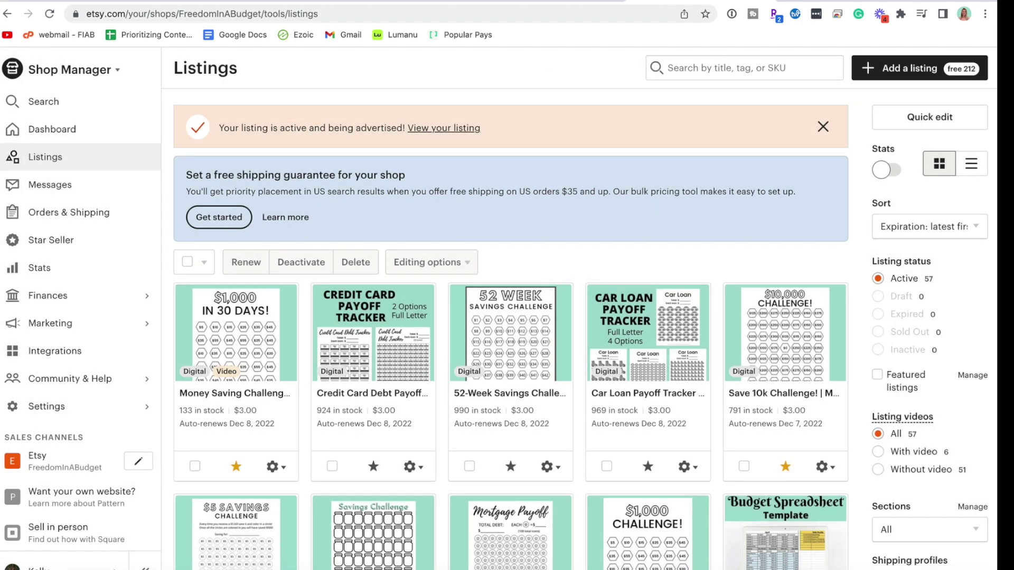
Step: In eRank's spell checker, ignore 'ef' as a safe term and return to the list
left_click(629, 6)
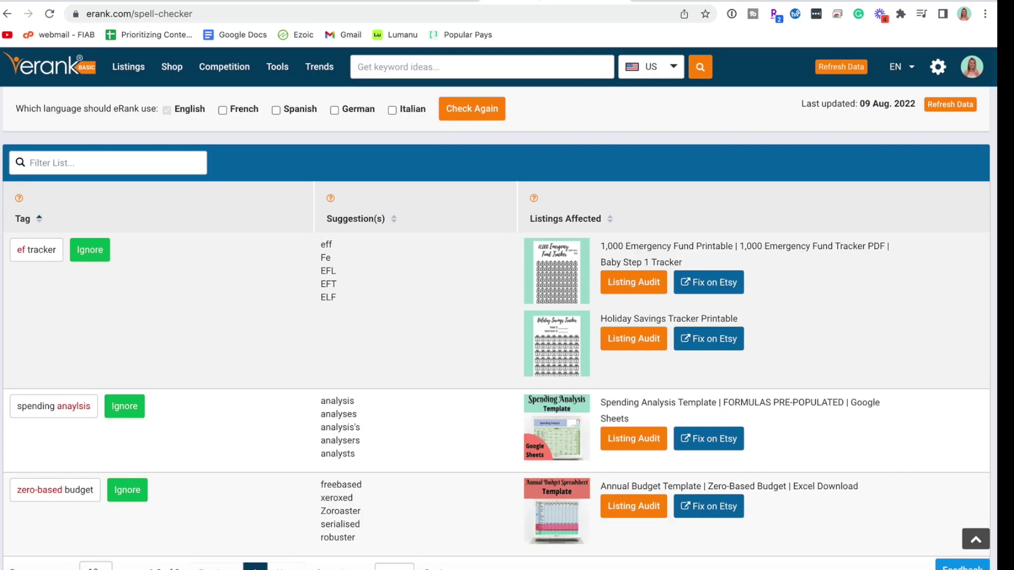
left_click(103, 250)
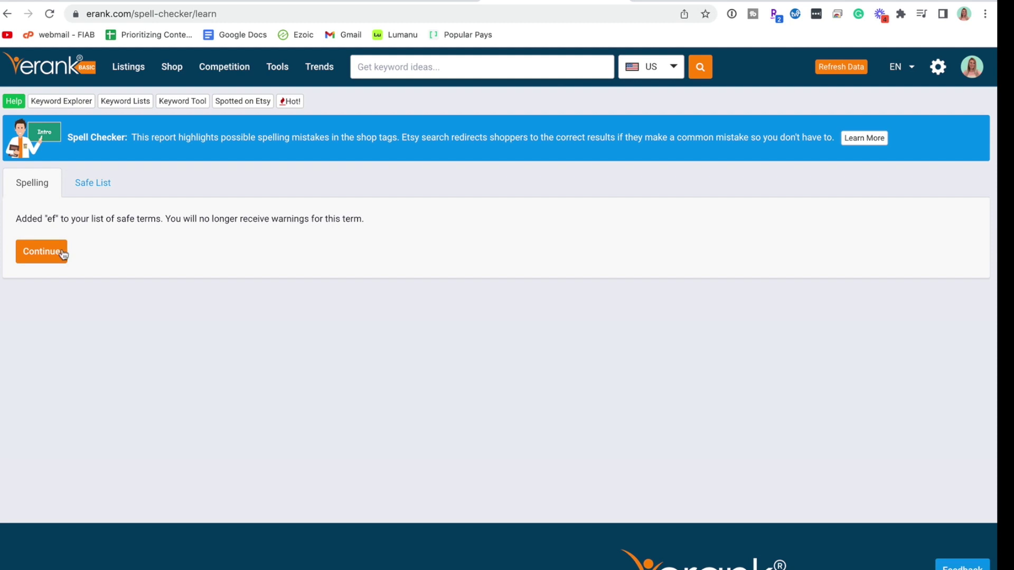
left_click(59, 251)
scroll(214, 254, "down", 3)
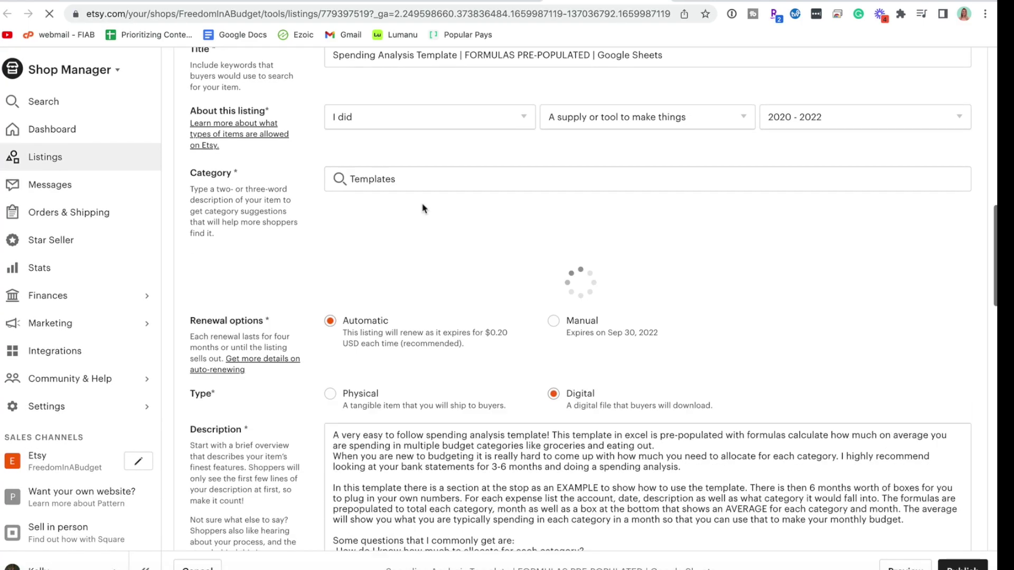
scroll(423, 208, "down", 1)
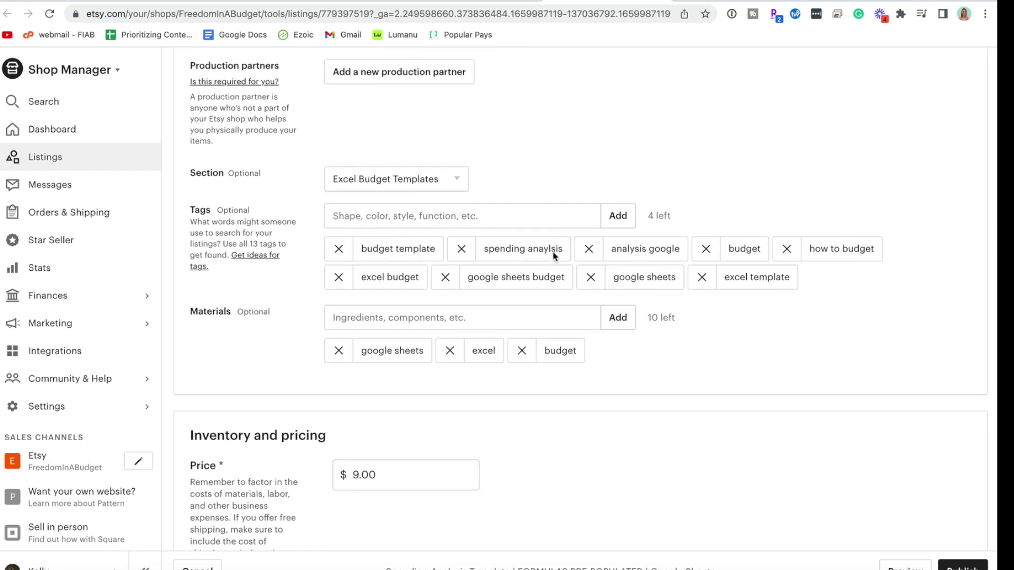
Step: Add 'spending analysis', remove 'spending anaylsis' and 'analysis google', and publish
left_click(487, 211)
type("s")
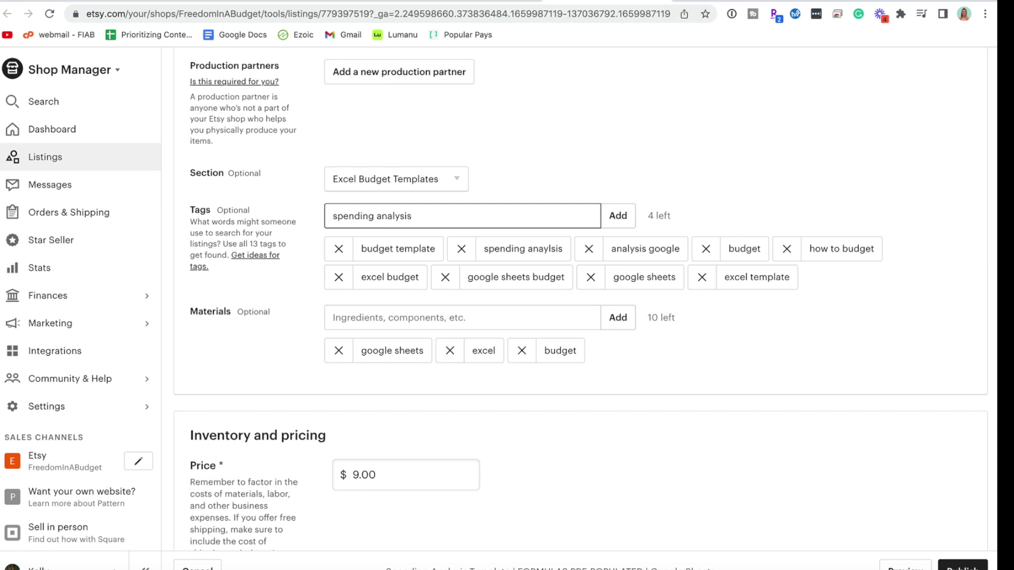
type("pending analysis")
left_click(614, 216)
left_click(461, 249)
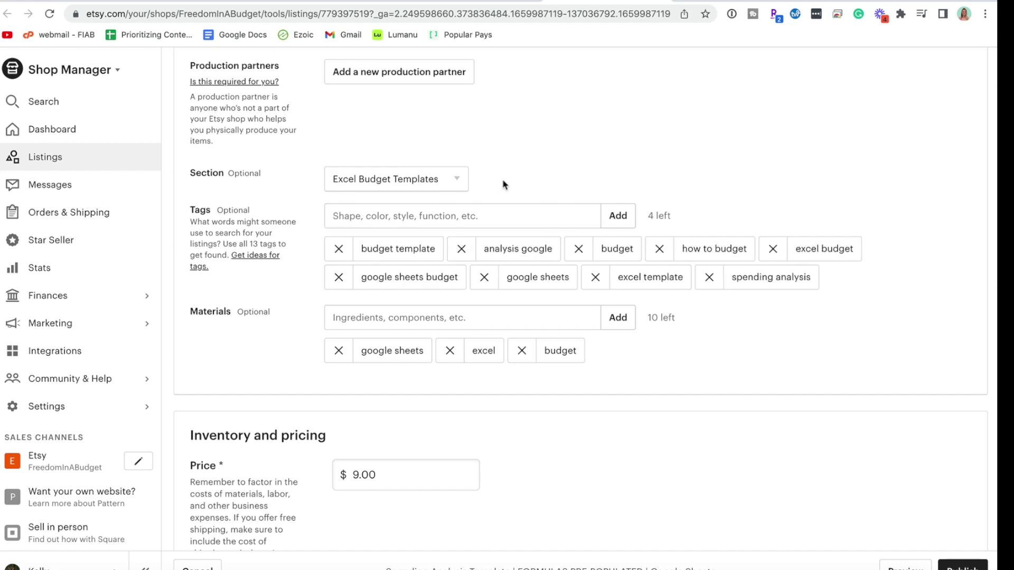
left_click(461, 248)
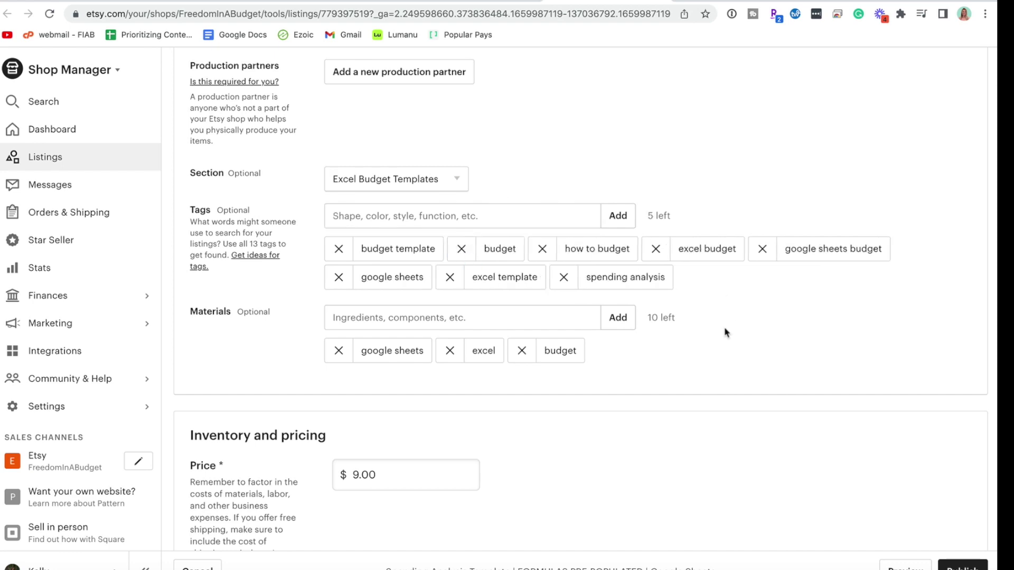
left_click(962, 566)
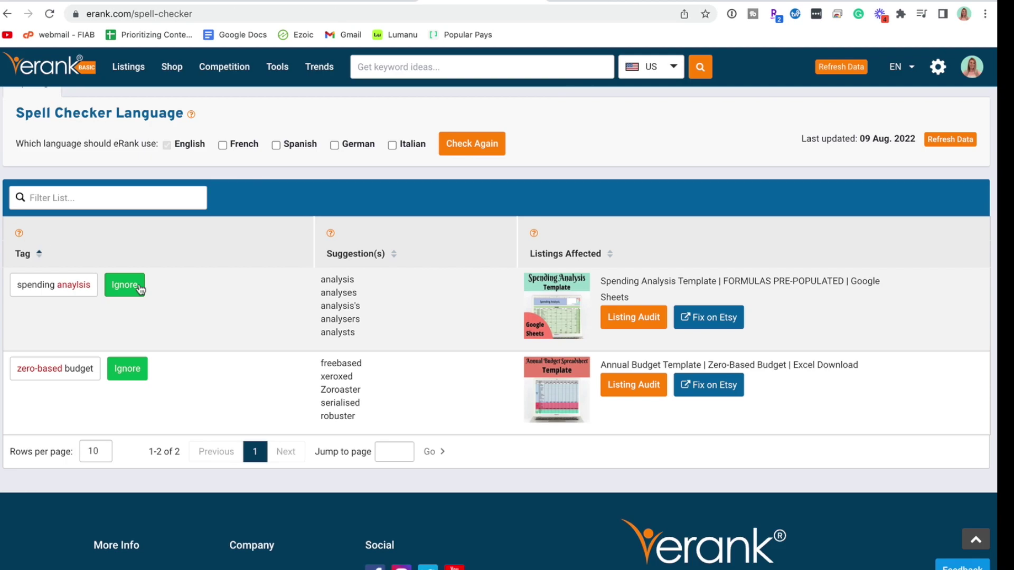
Step: Ignore 'anaylsis' and 'zero-based' as safe terms in eRank's spell checker
left_click(140, 290)
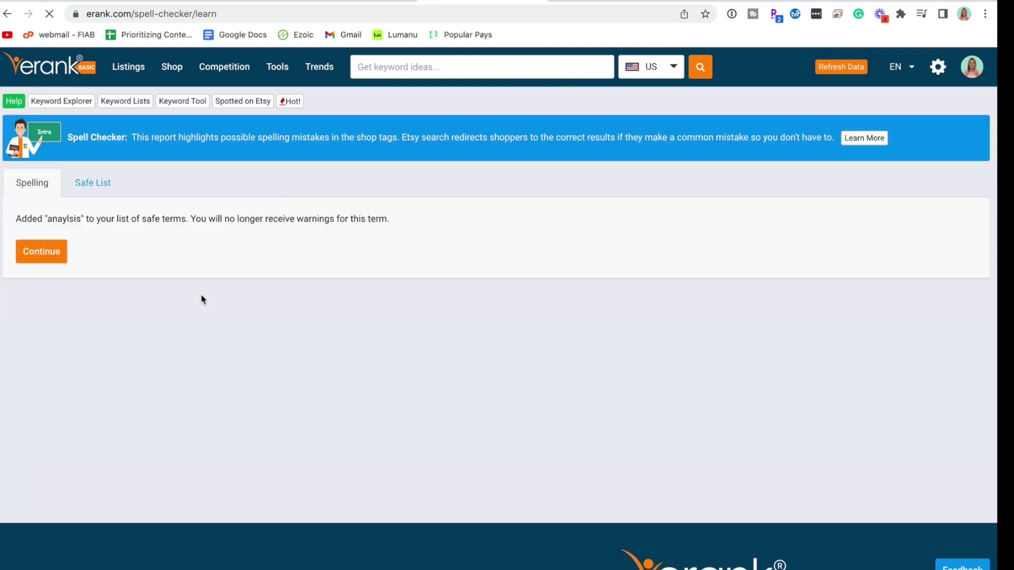
left_click(45, 250)
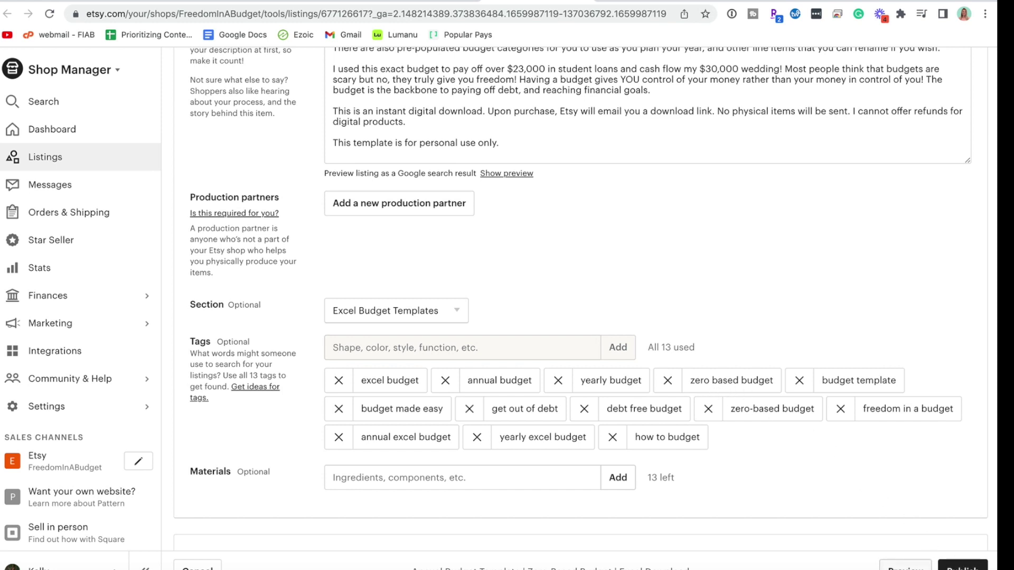
key("ctrl+shift+Tab")
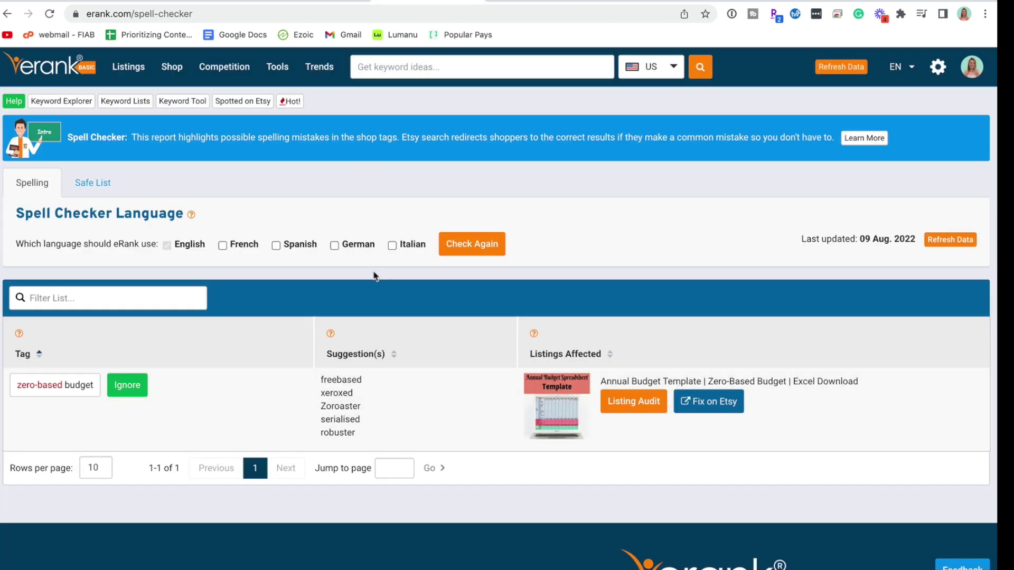
left_click(126, 385)
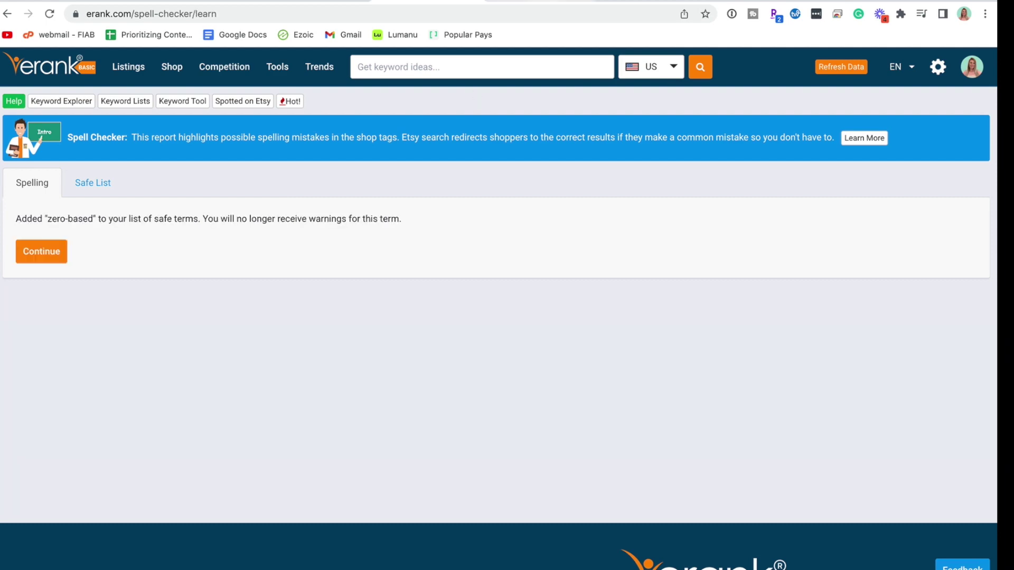
left_click(43, 252)
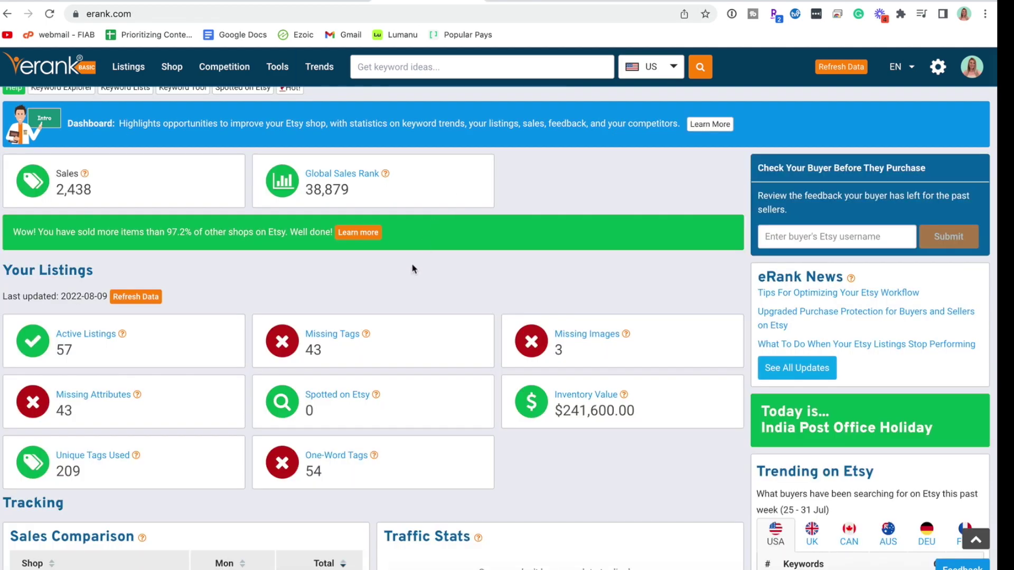
Step: Scroll through the Missing Tags report's listings, then go to the Keyword Tool search box
scroll(397, 294, "down", 1)
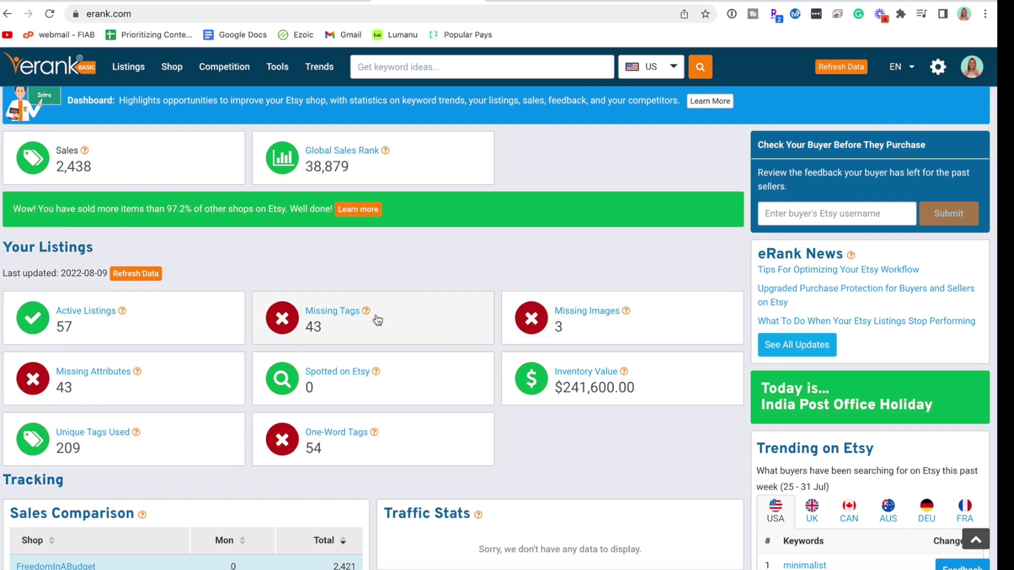
left_click(341, 301)
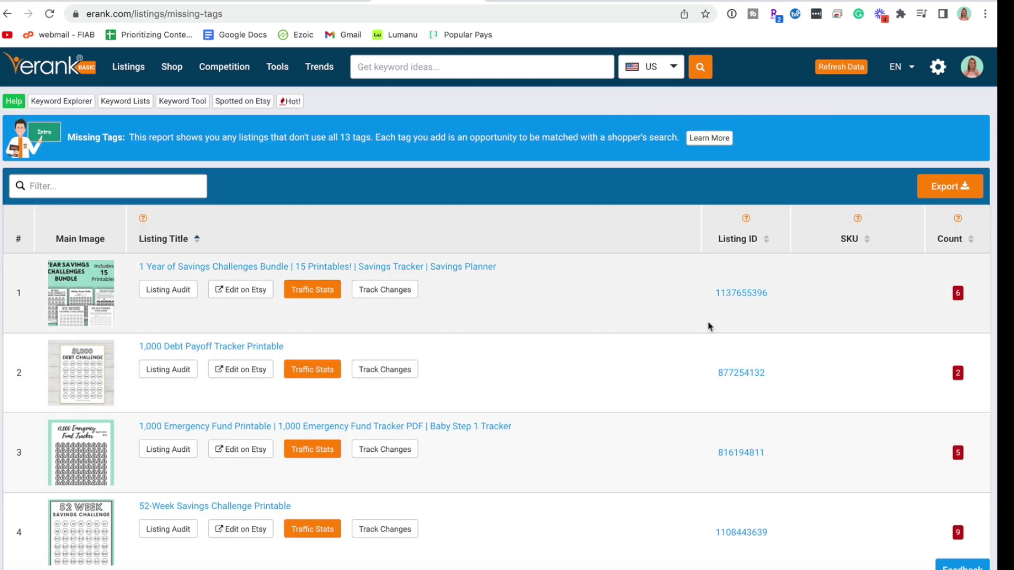
scroll(930, 423, "down", 5)
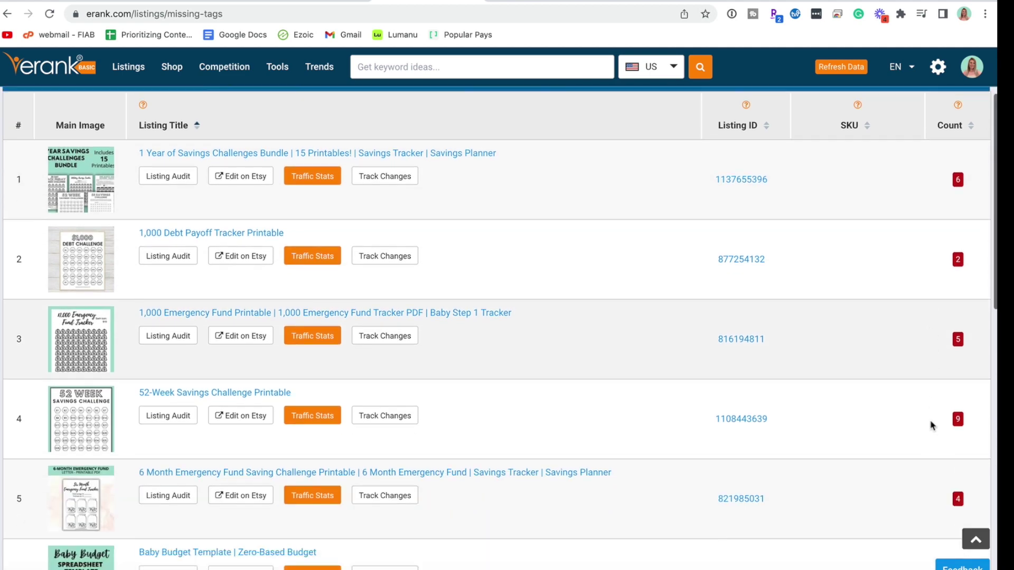
scroll(931, 425, "down", 4)
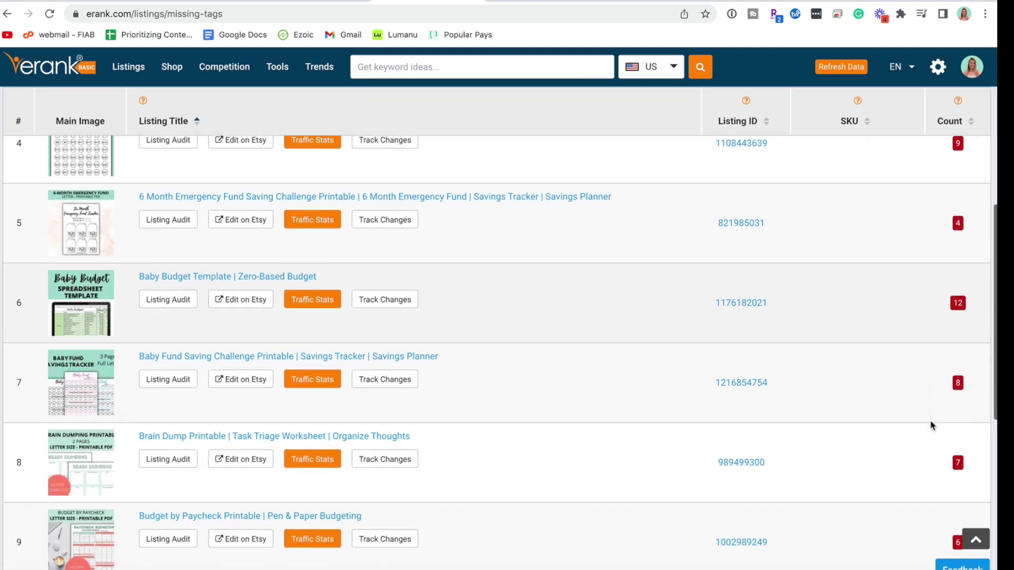
scroll(931, 426, "down", 5)
scroll(931, 426, "up", 7)
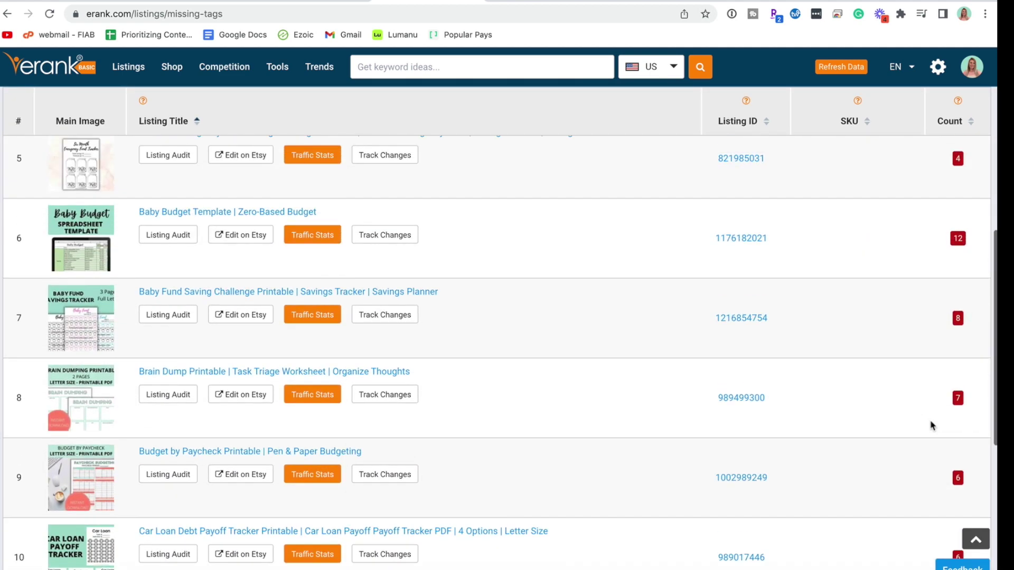
scroll(931, 426, "up", 7)
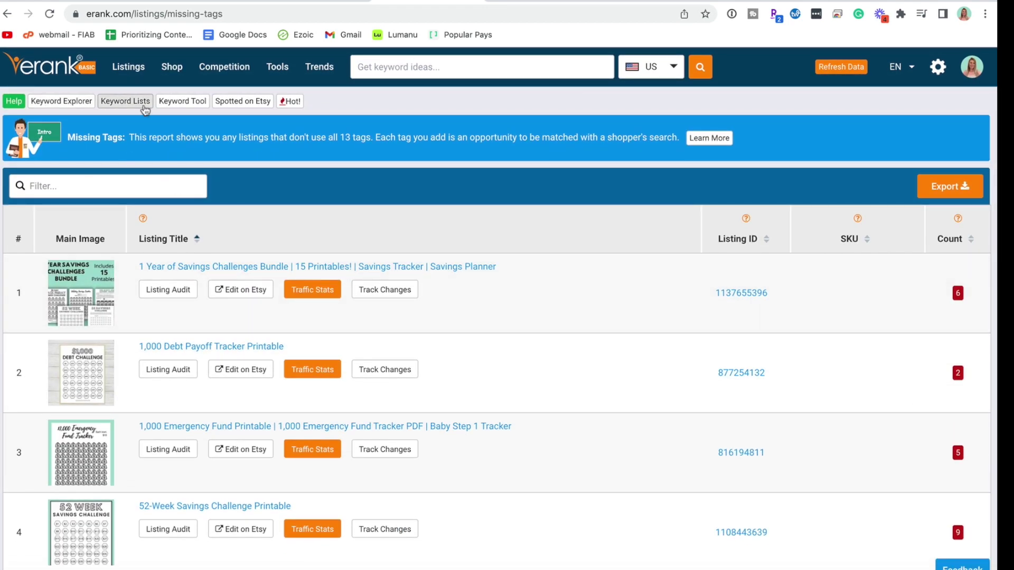
left_click(174, 103)
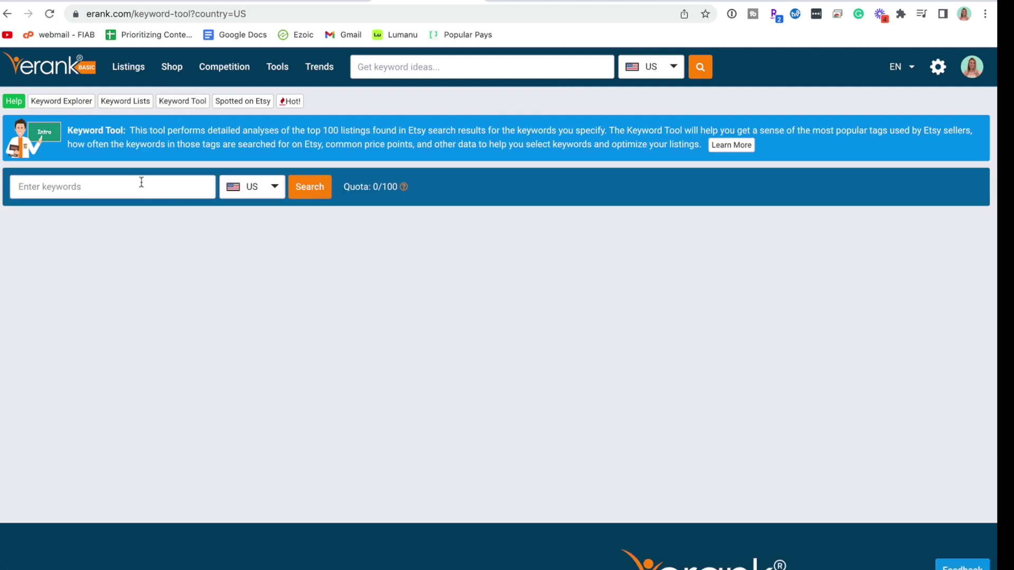
left_click(141, 182)
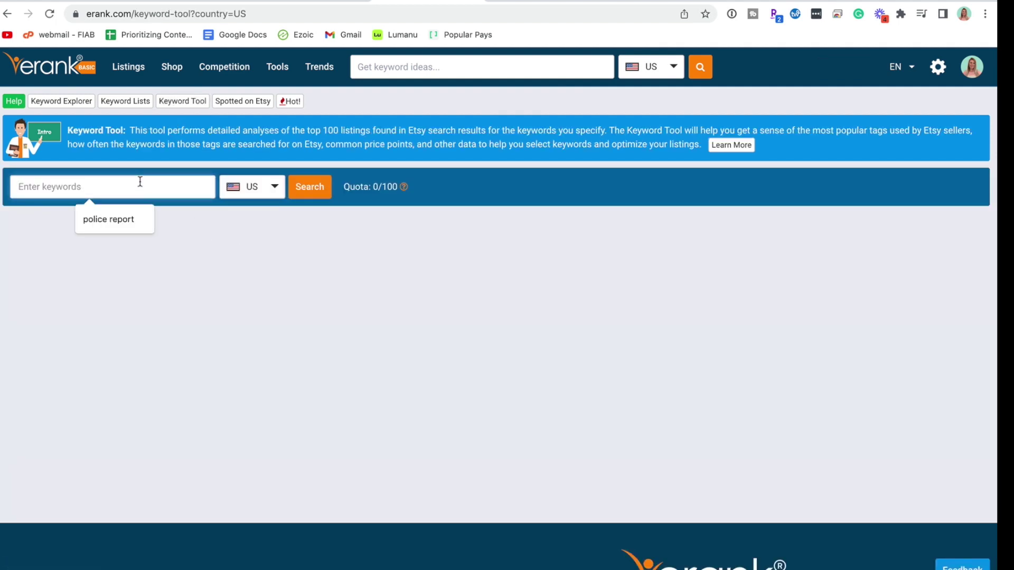
Step: Research the keyword 'budget template' in eRank's Keyword Tool
type("budget template")
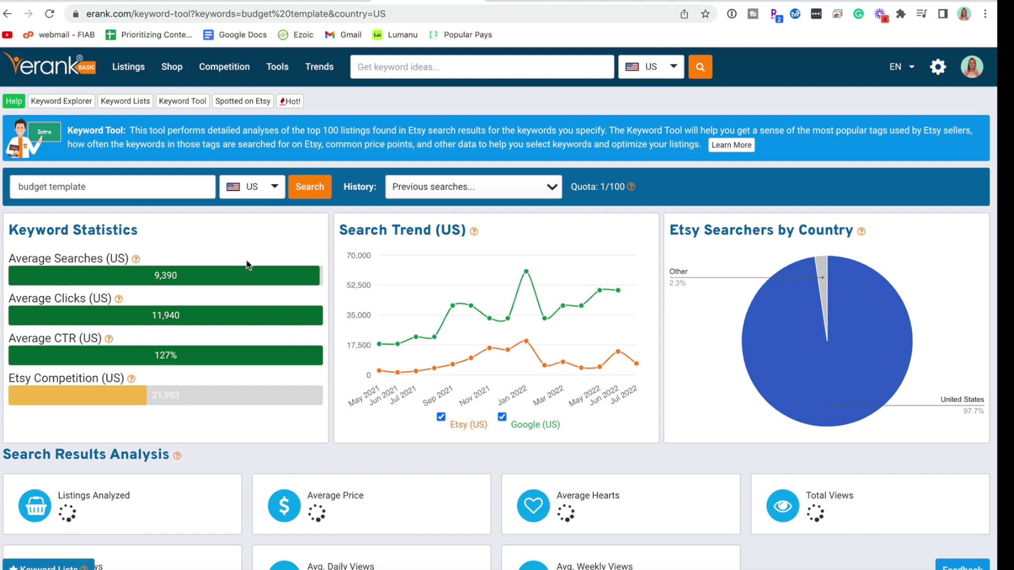
scroll(246, 263, "down", 2)
scroll(246, 260, "down", 3)
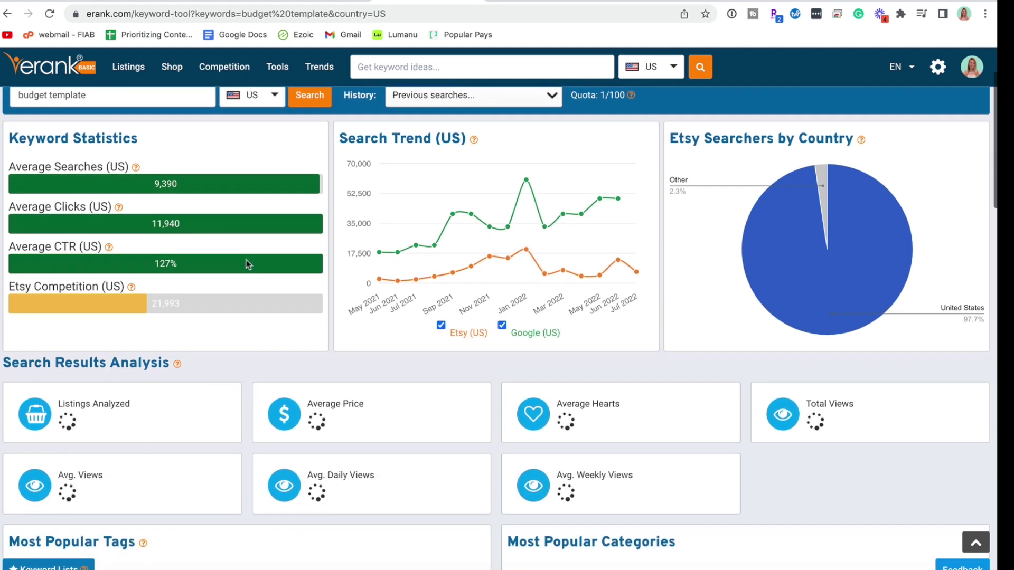
scroll(246, 259, "down", 6)
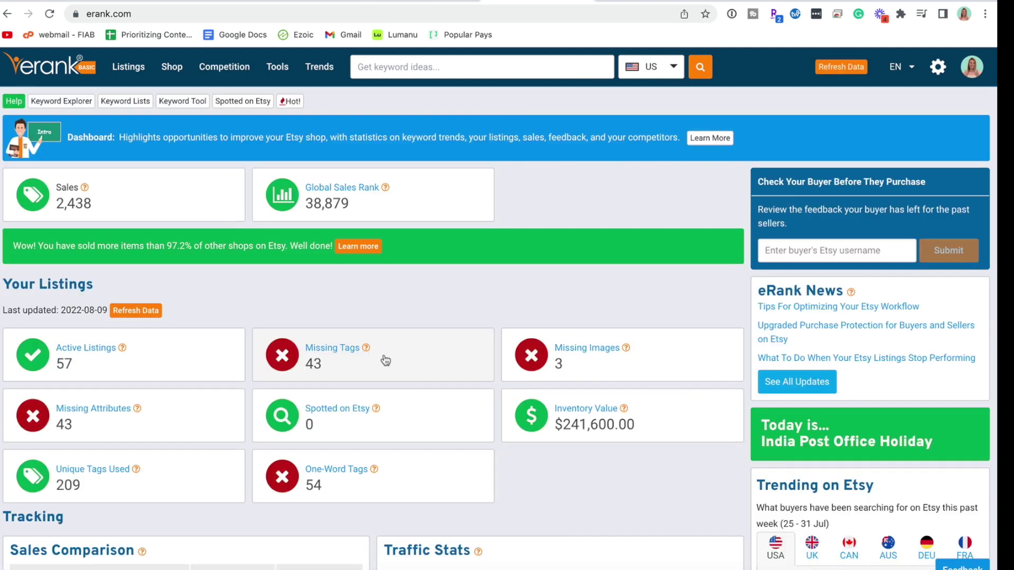
Step: From the Missing Tags report, open the Baby Budget Template listing's Etsy edit page
left_click(385, 361)
scroll(634, 301, "down", 5)
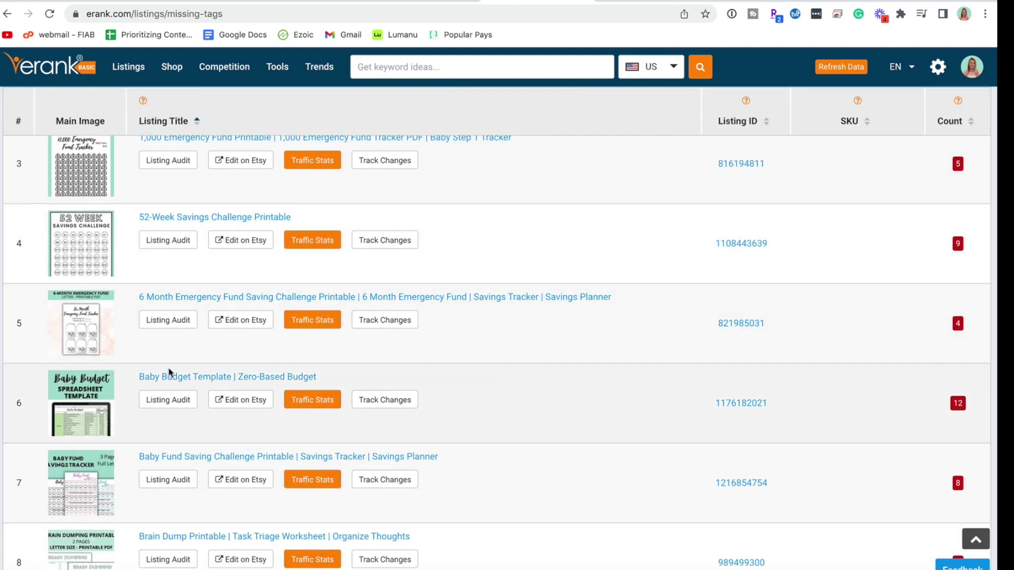
left_click(241, 411)
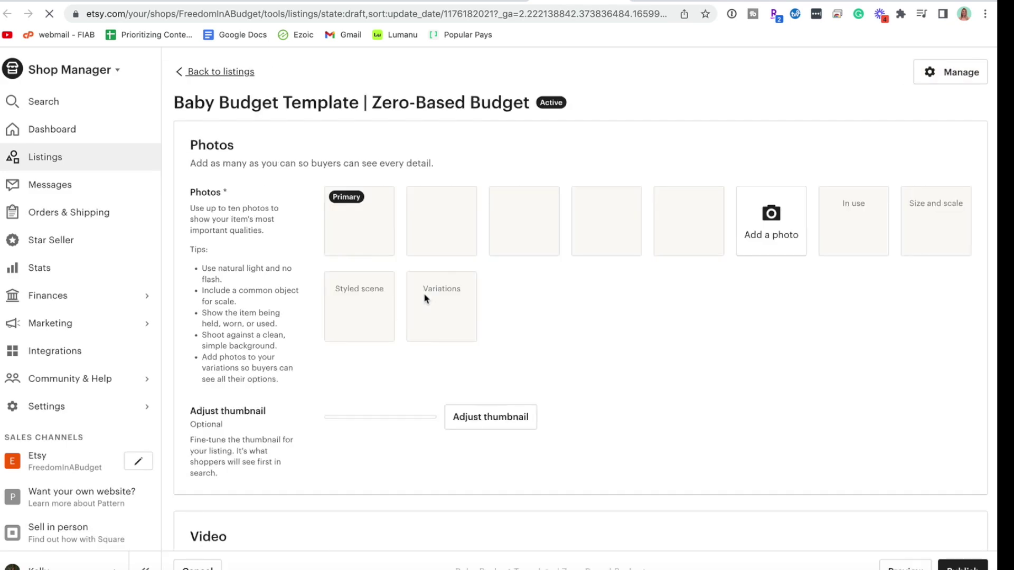
Step: Add 'budget tracker' as the 13th tag on Baby Budget Template and publish it
scroll(544, 306, "down", 15)
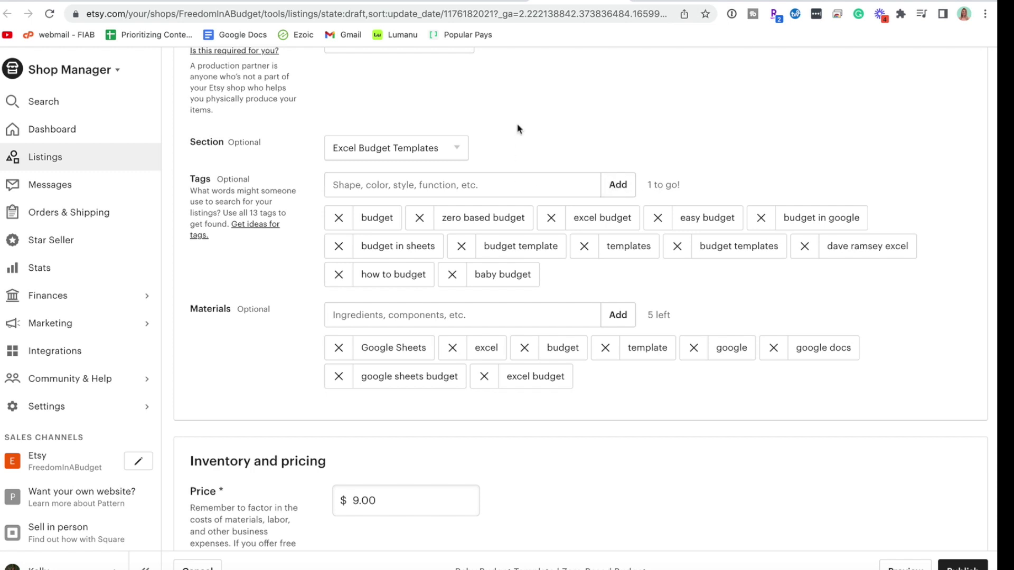
left_click(386, 1)
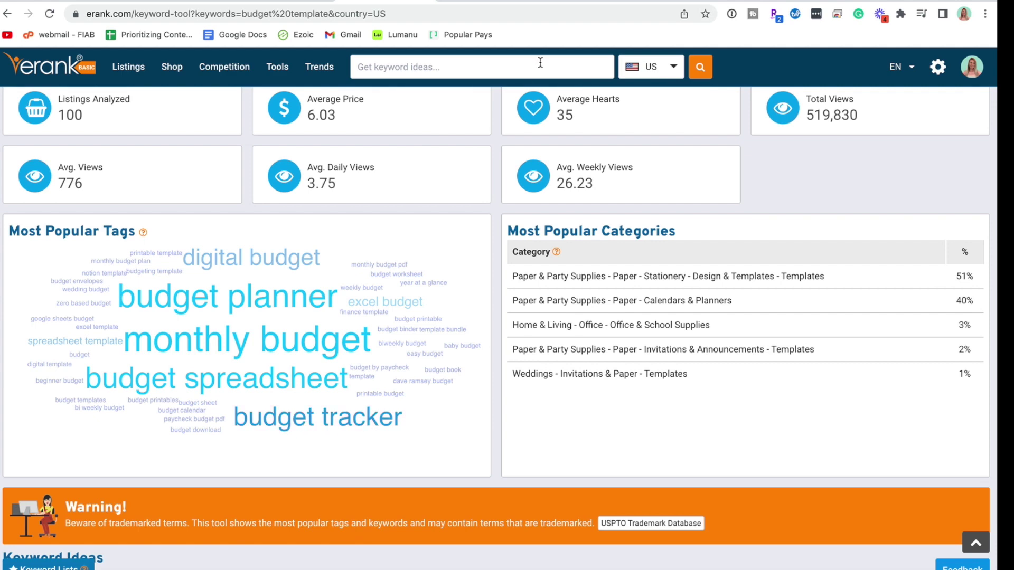
left_click(558, 2)
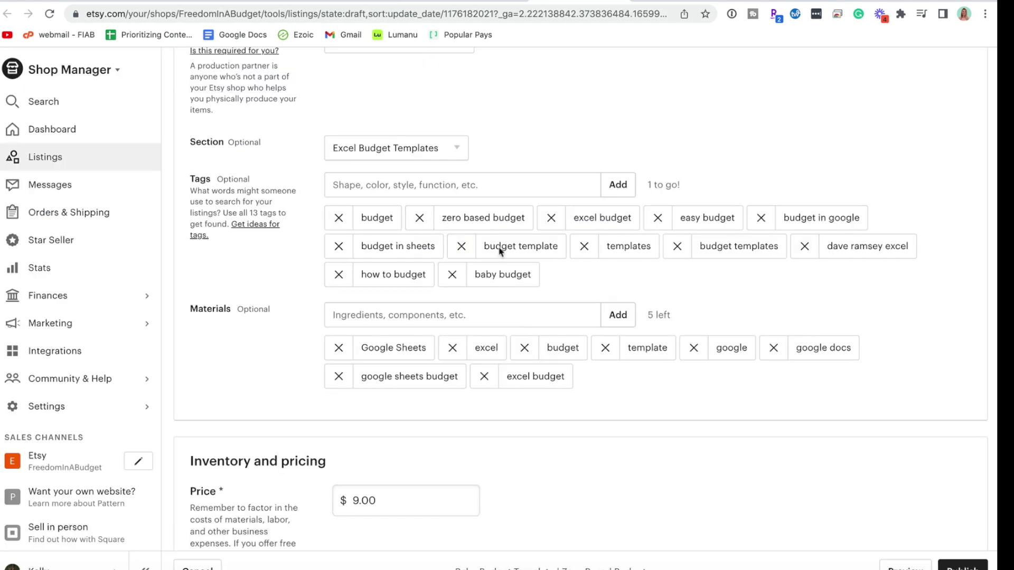
left_click(471, 183)
type("budget")
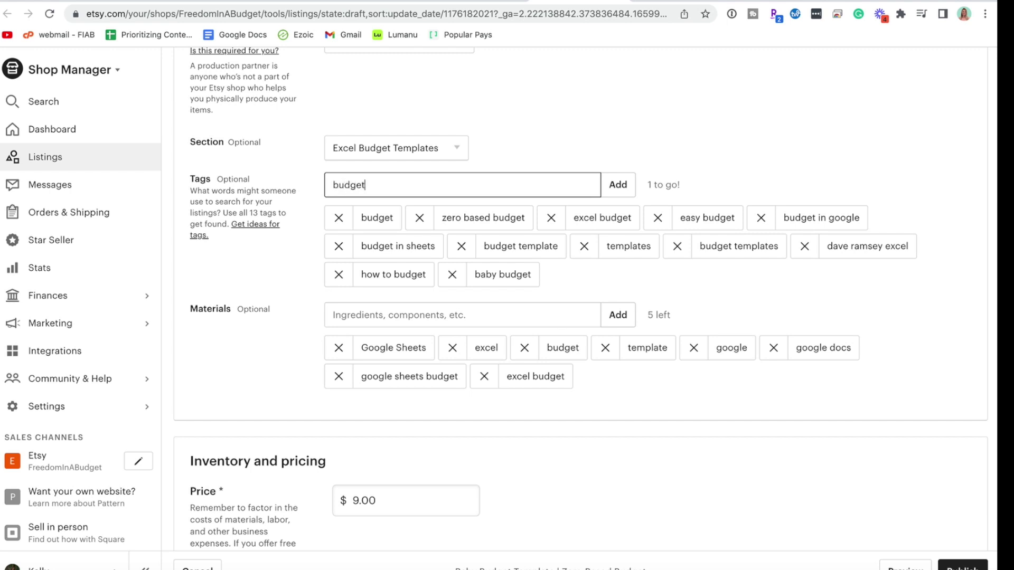
type(" tracker")
key("Return")
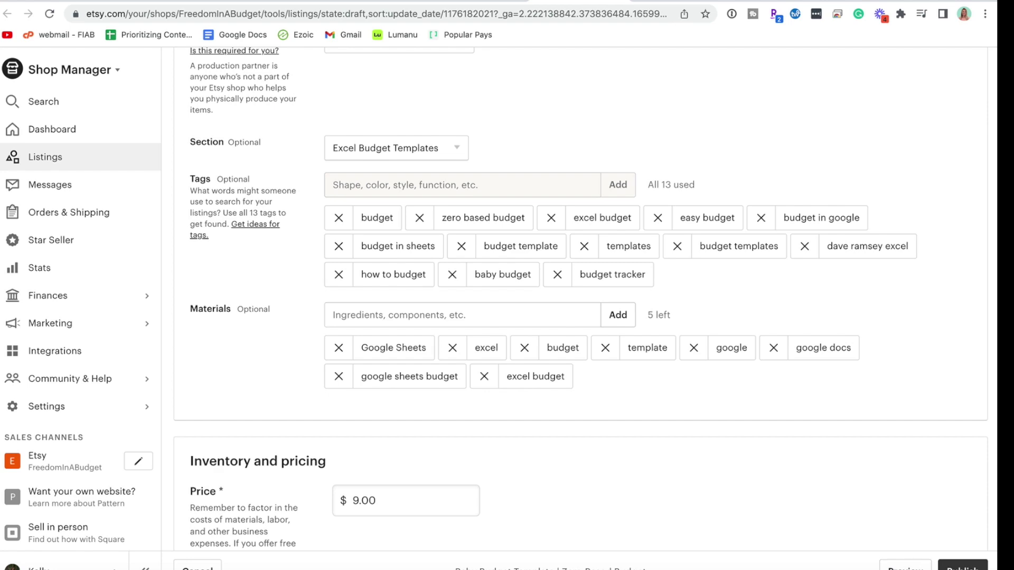
left_click(954, 565)
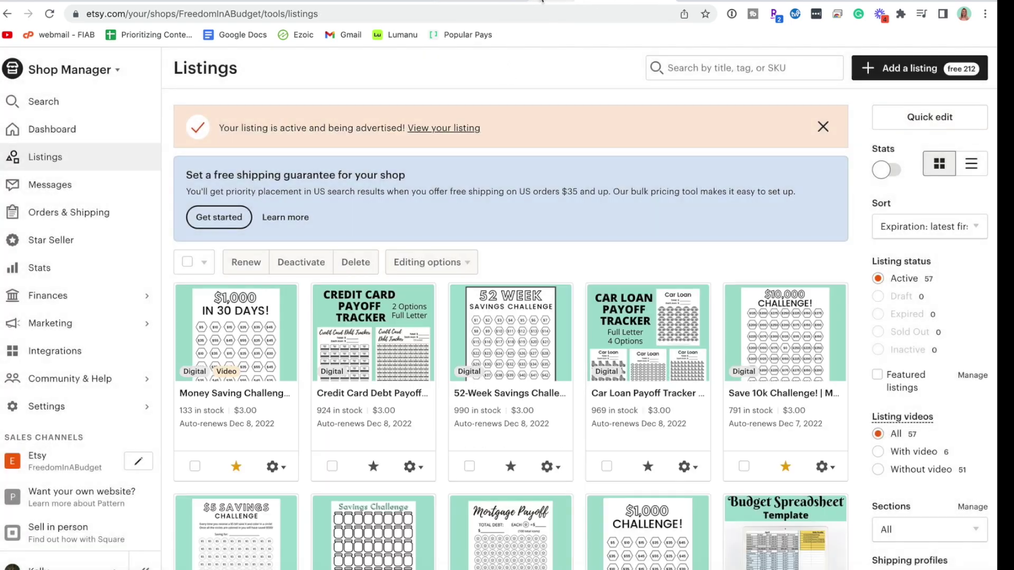
Step: From page 2 of Missing Tags, edit the 7-tag Christmas Budget Tracker Spreadsheet listing
left_click(505, 2)
scroll(508, 321, "down", 2)
scroll(508, 321, "down", 5)
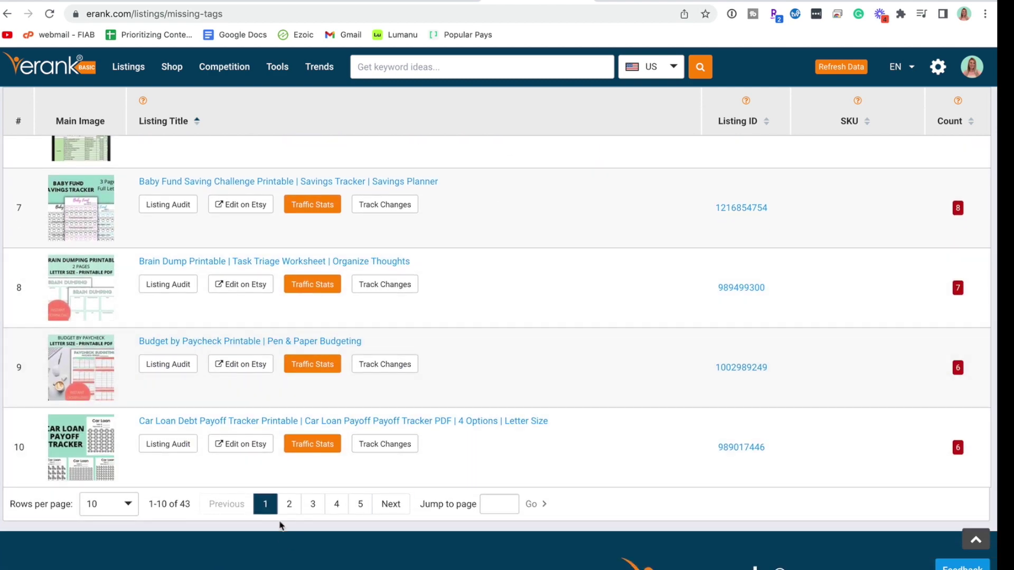
left_click(288, 506)
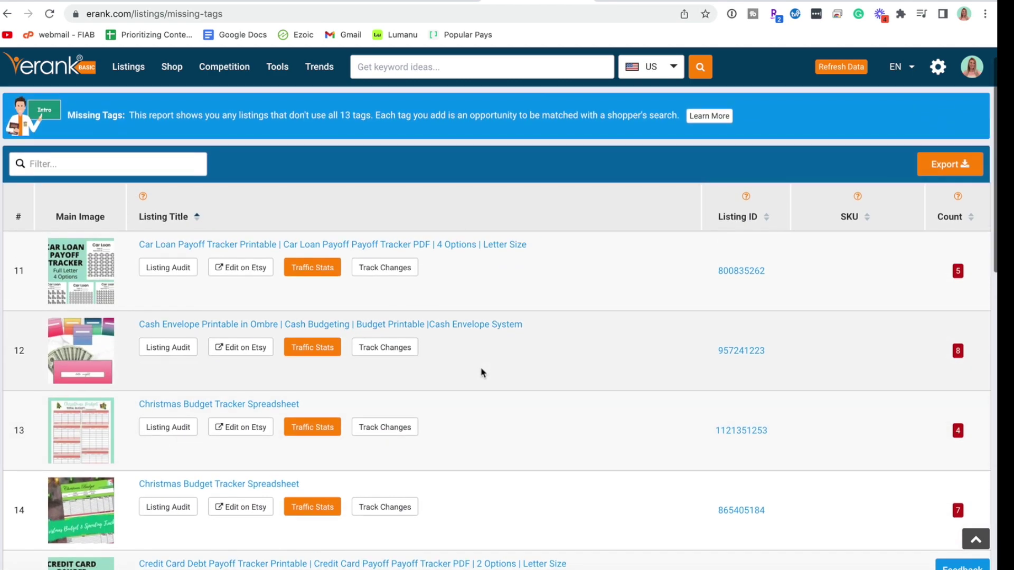
scroll(480, 371, "down", 2)
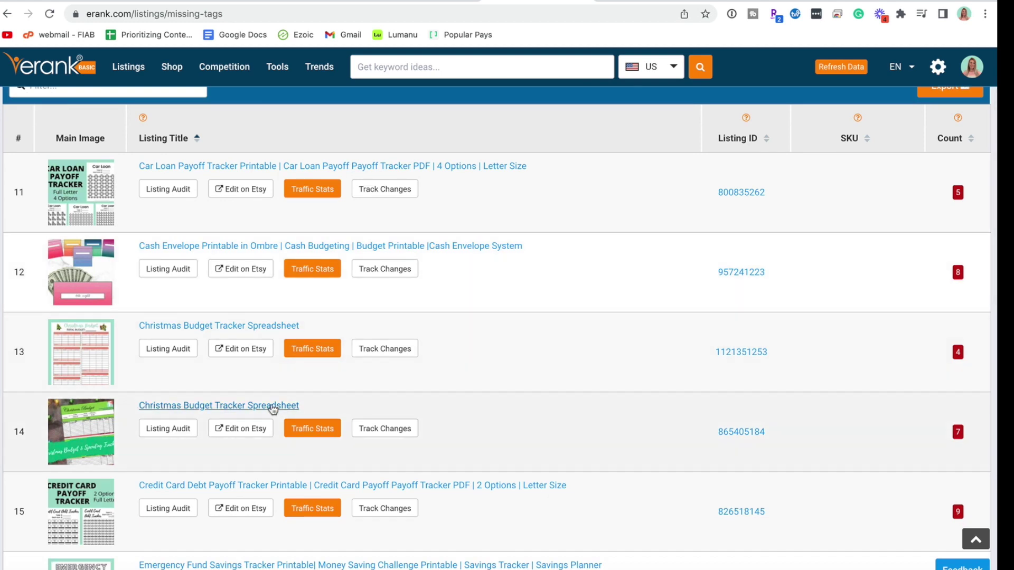
left_click(248, 425)
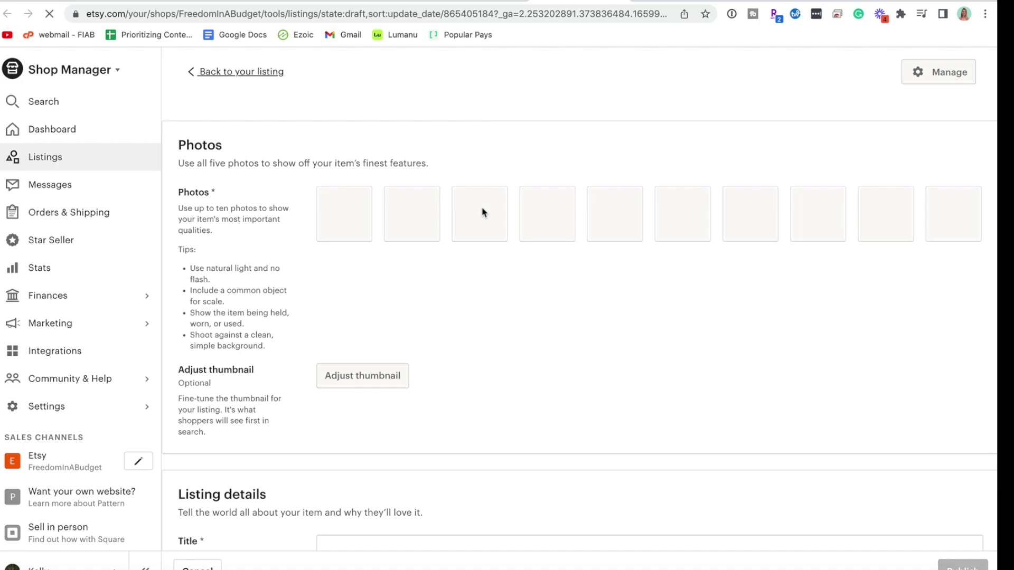
Step: Add the tags 'budget tracker' and 'xmas budget tracker' to the Christmas listing
scroll(521, 297, "down", 20)
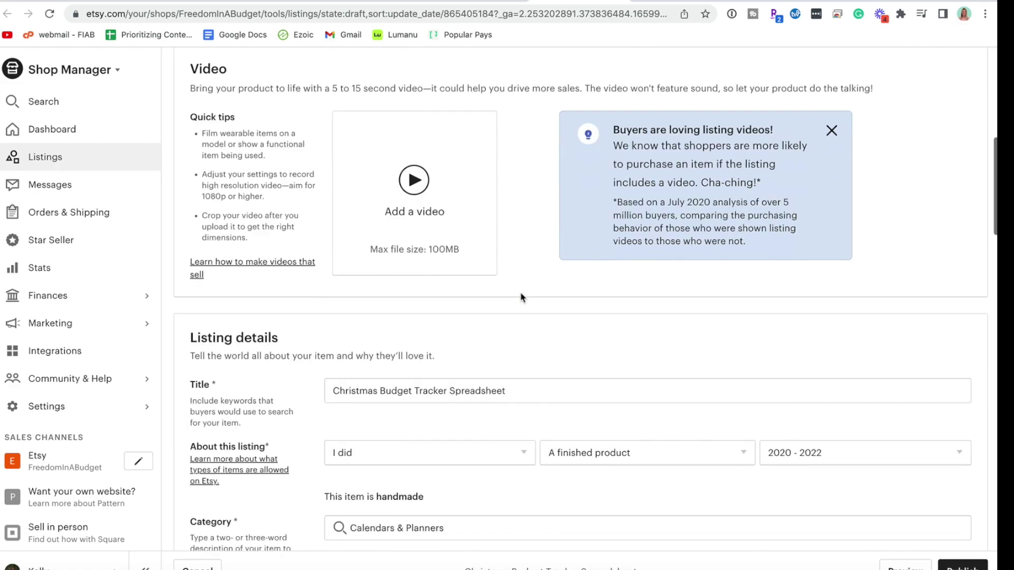
scroll(520, 293, "up", 4)
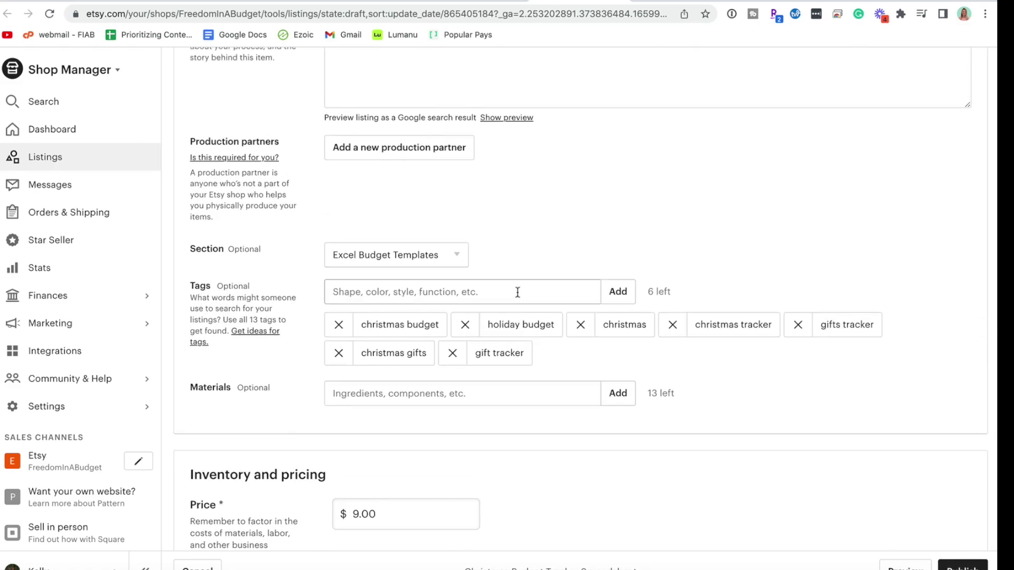
left_click(527, 291)
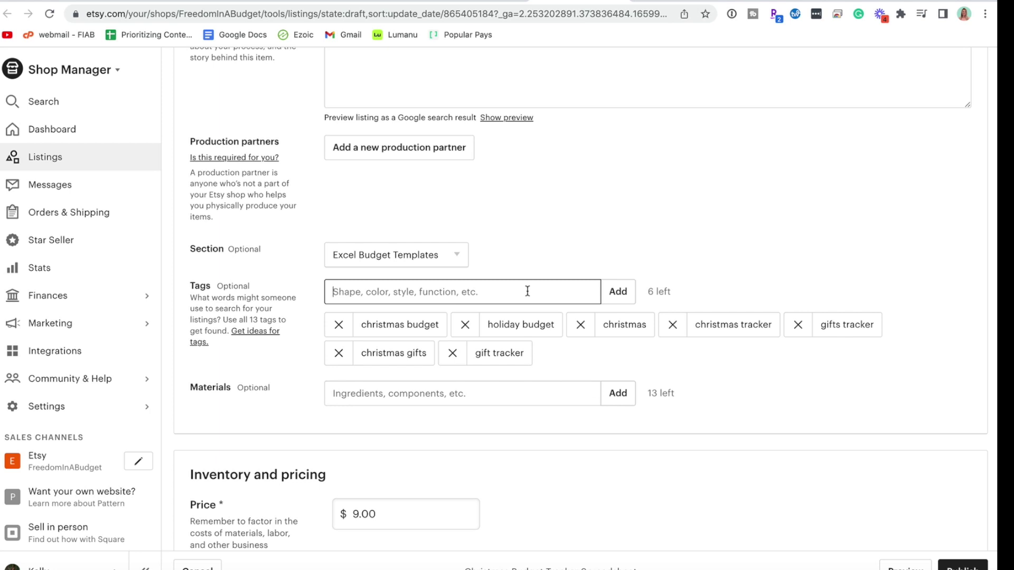
type("budget")
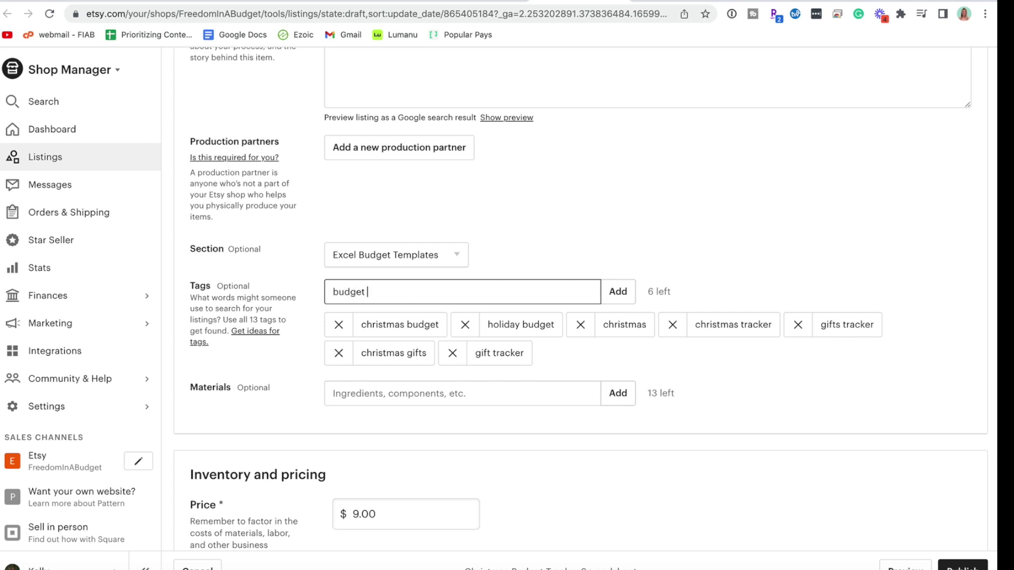
type(" tracker")
left_click(618, 299)
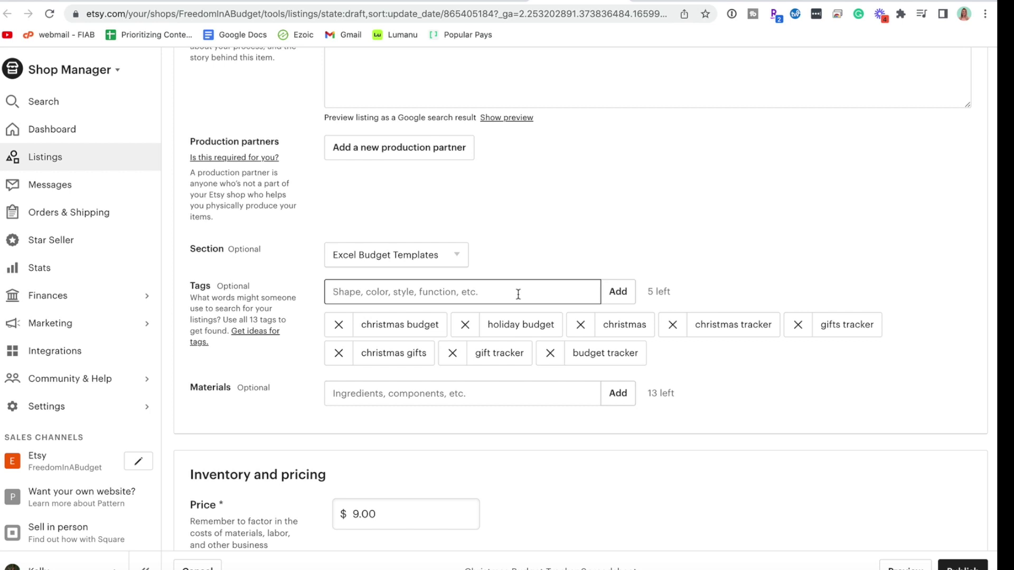
type("xmas budg")
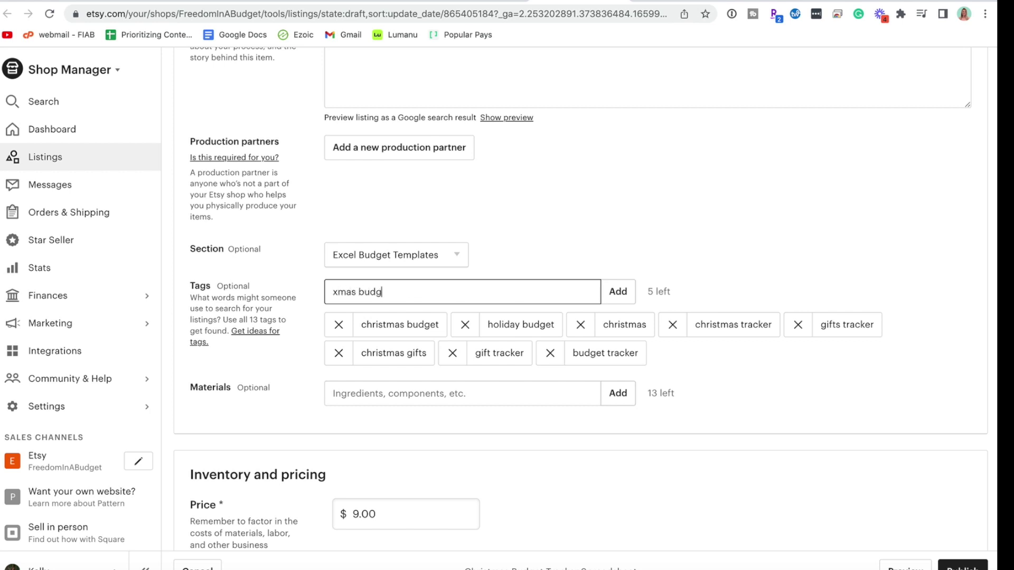
type("et tracker")
key("Return")
Step: Check eRank's popular budget tags, then add 'budget template' and 'excel template'
left_click(376, 3)
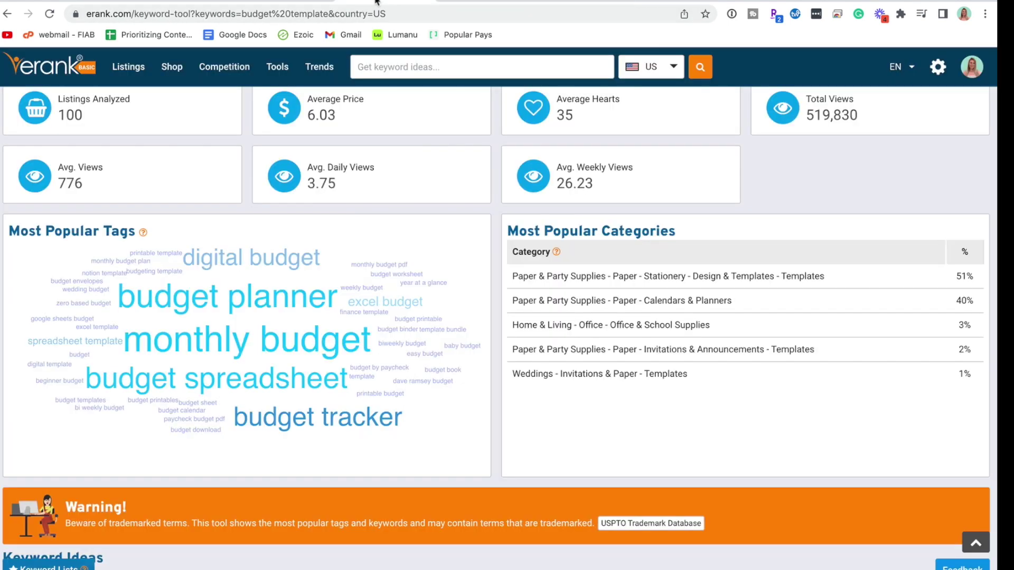
left_click(581, 2)
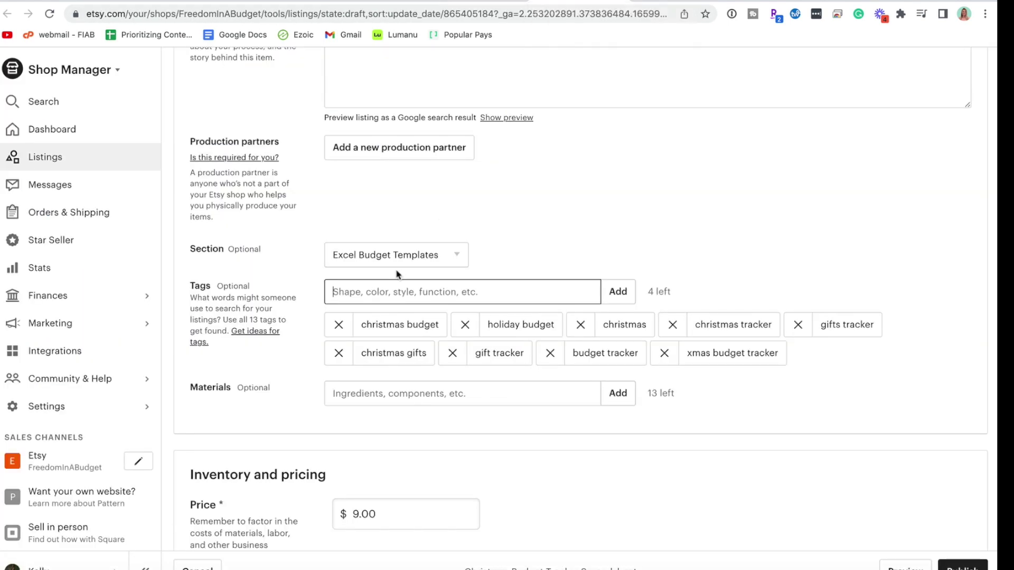
type("bud")
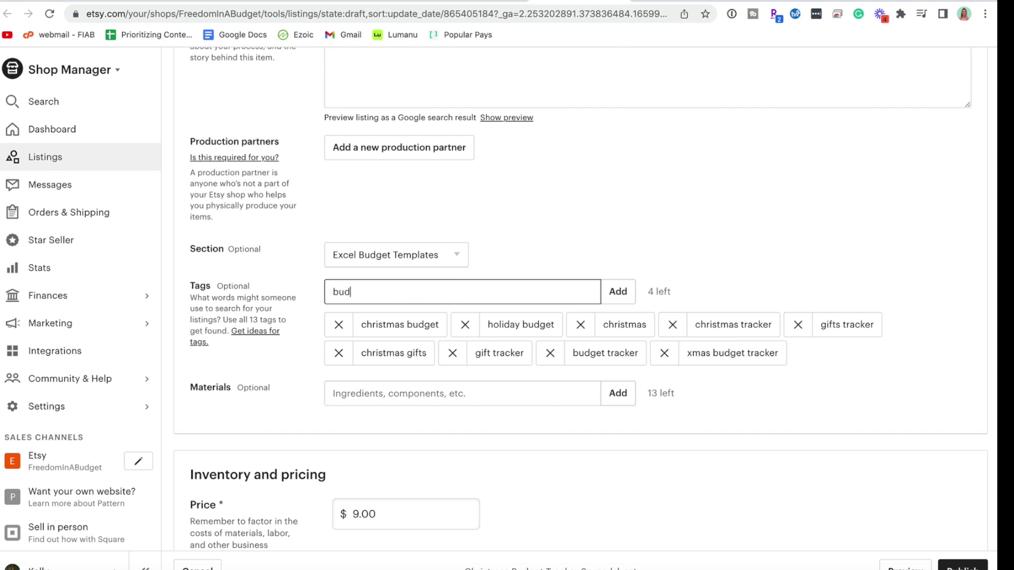
type("get template")
key("Return")
type("exc")
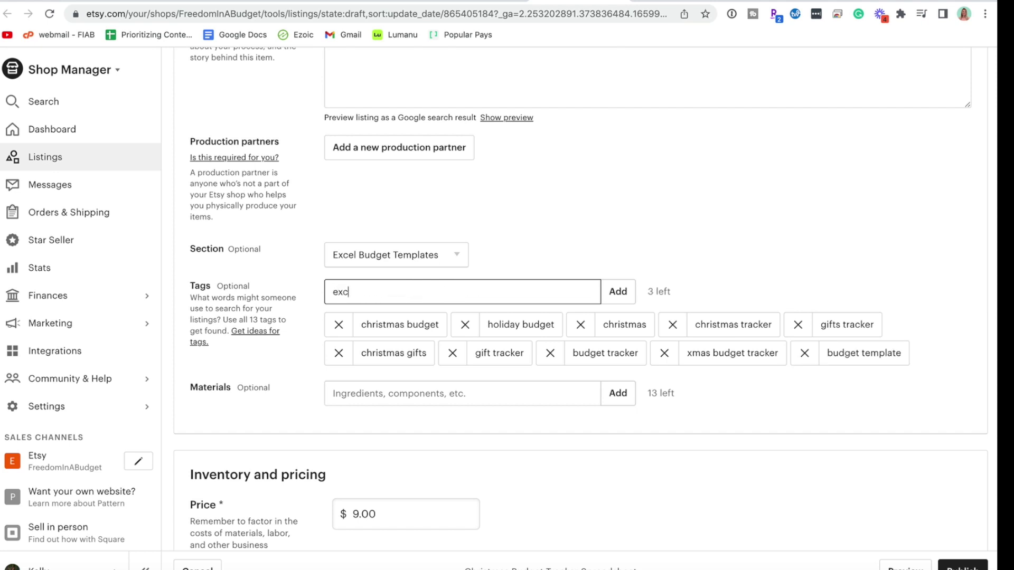
type("el template")
key("Return")
Step: Fill the last slots with 'excel christmas' and 'christmas excel' and publish the listing
type("exc")
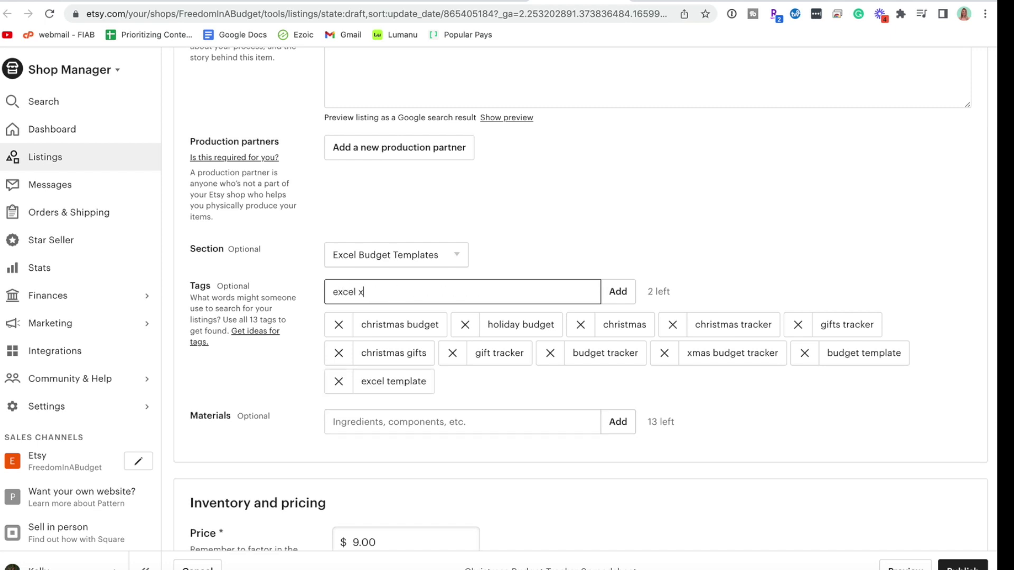
type("el christmas")
key("Return")
type("christmas")
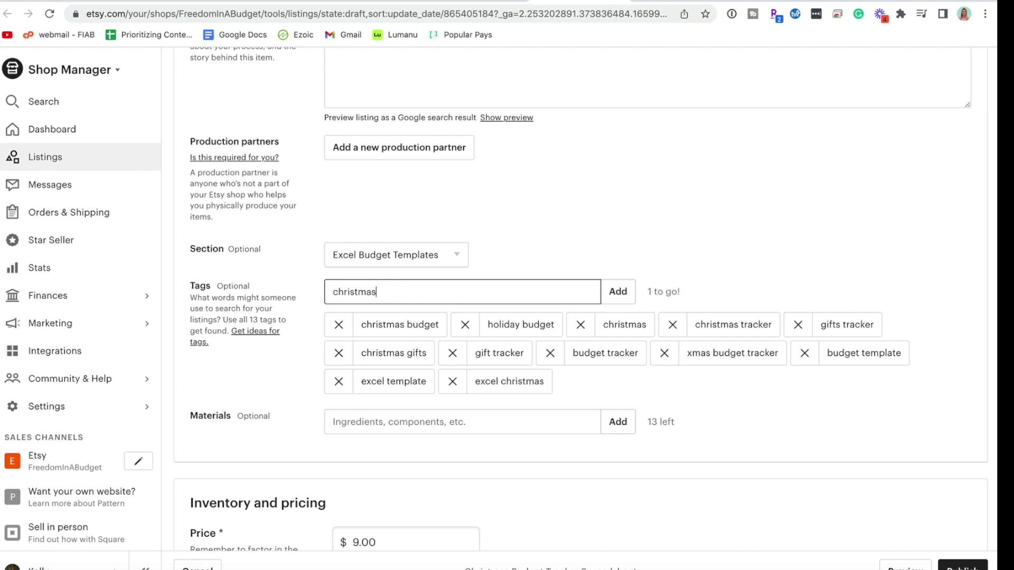
type(" excel")
key("Return")
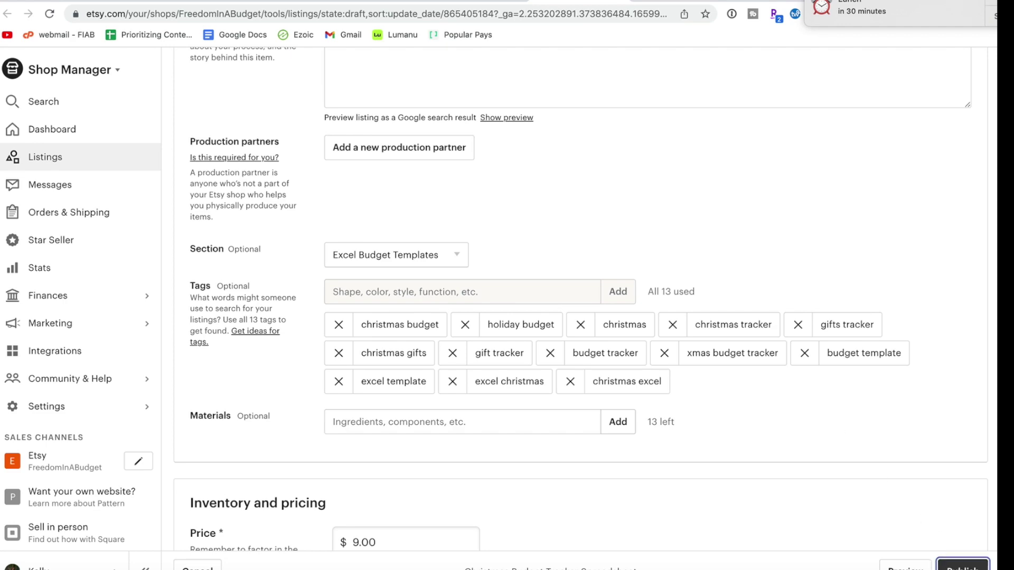
left_click(962, 563)
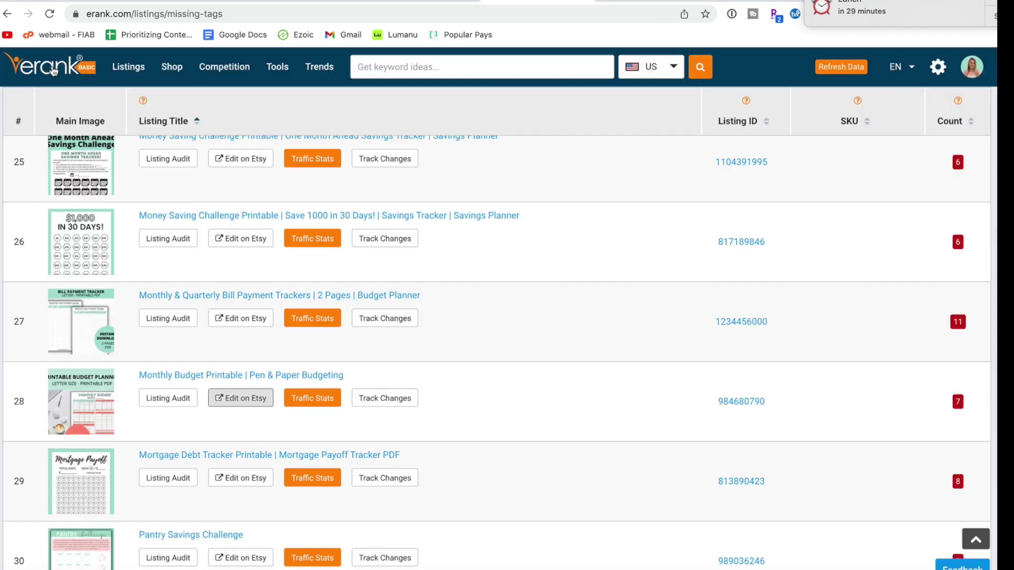
Step: Reload the eRank dashboard, read through the One-Word Tags report, then return to the dashboard
left_click(51, 71)
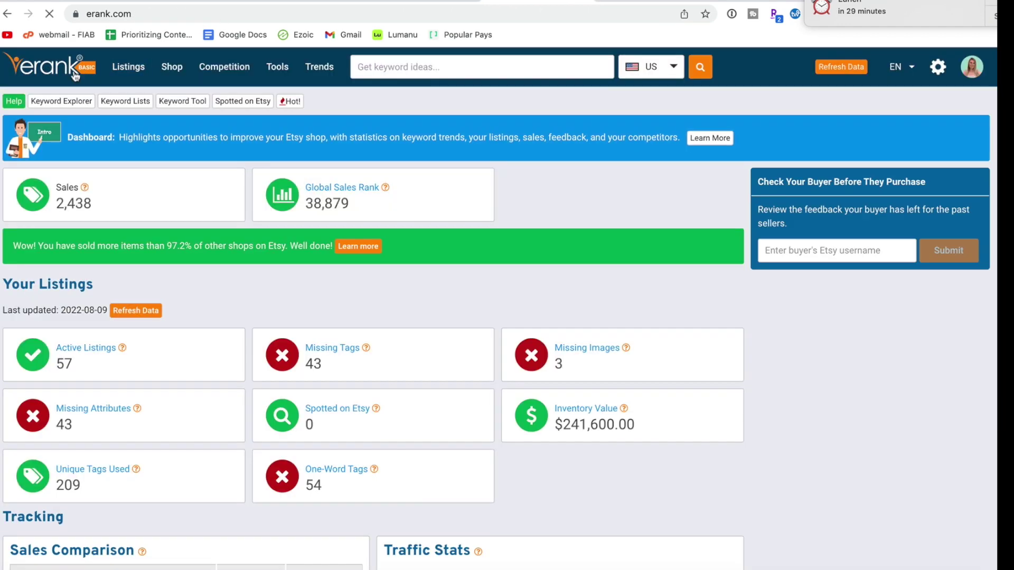
scroll(240, 347, "down", 1)
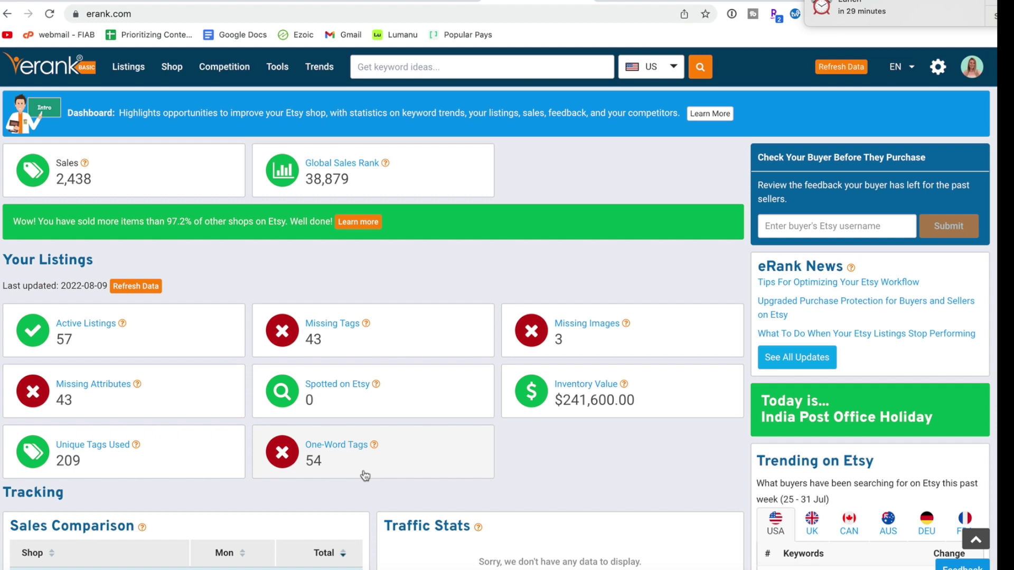
left_click(346, 448)
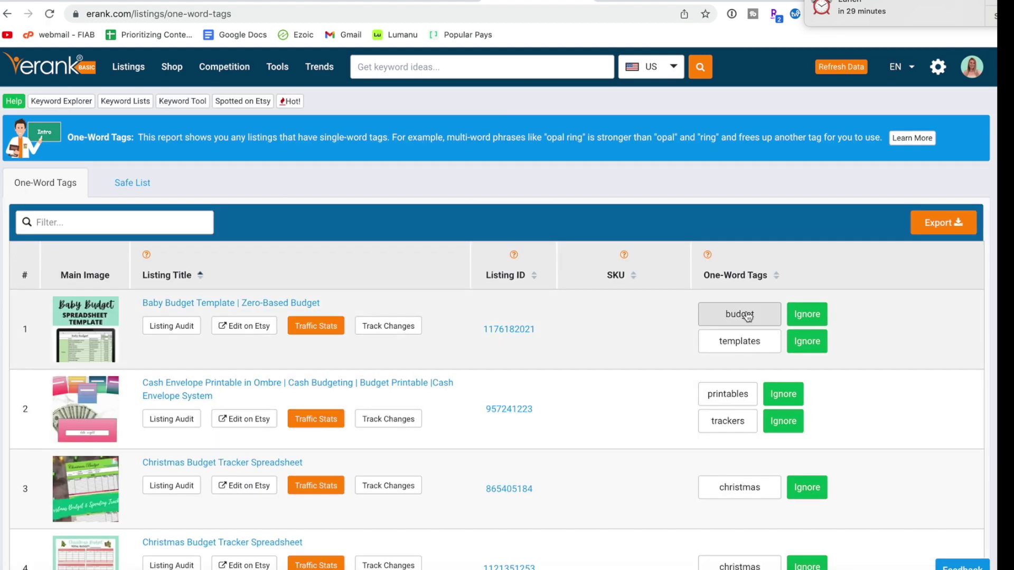
scroll(607, 368, "down", 1)
scroll(606, 368, "down", 8)
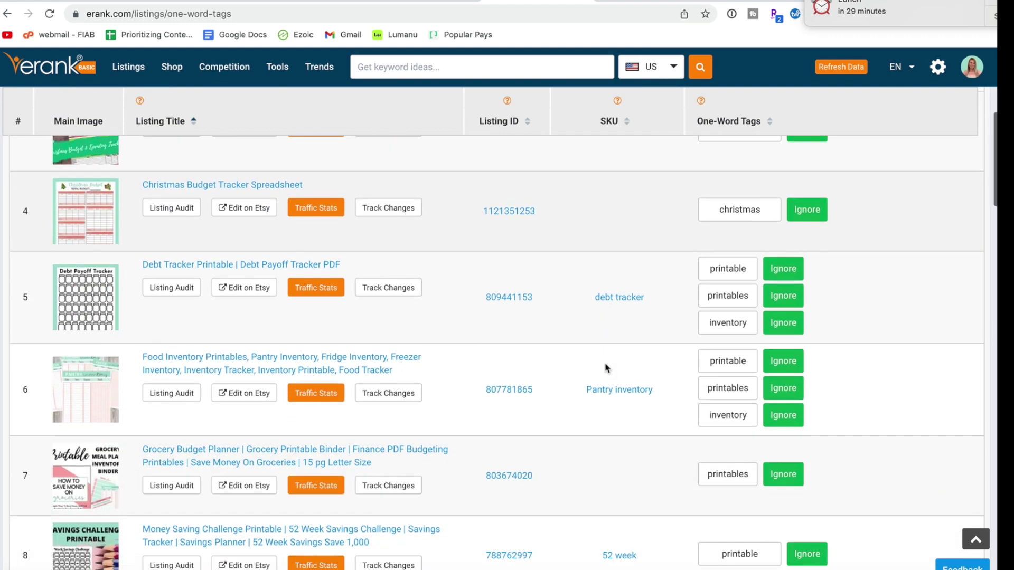
scroll(606, 368, "down", 7)
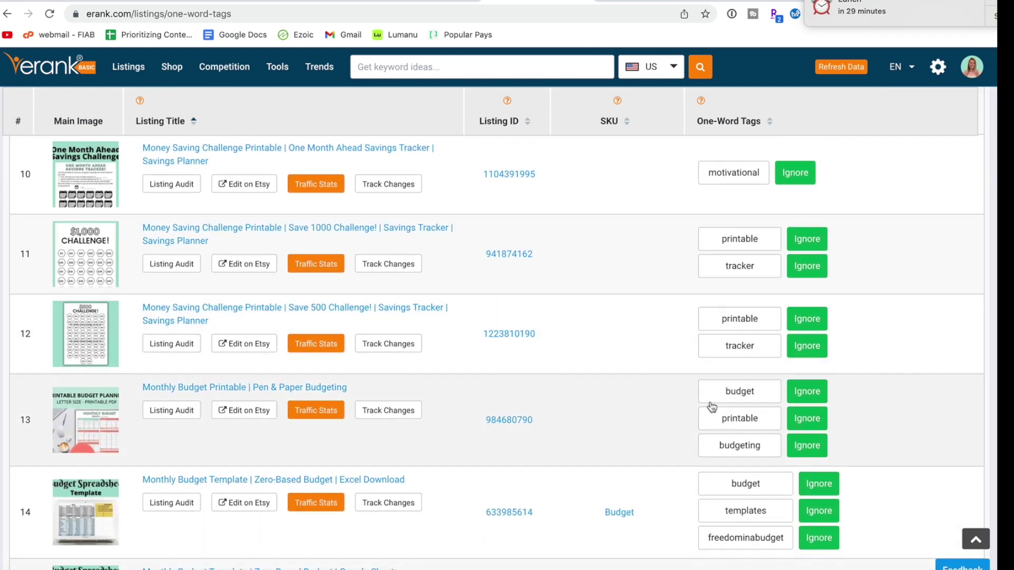
scroll(707, 436, "down", 3)
key("alt+Left")
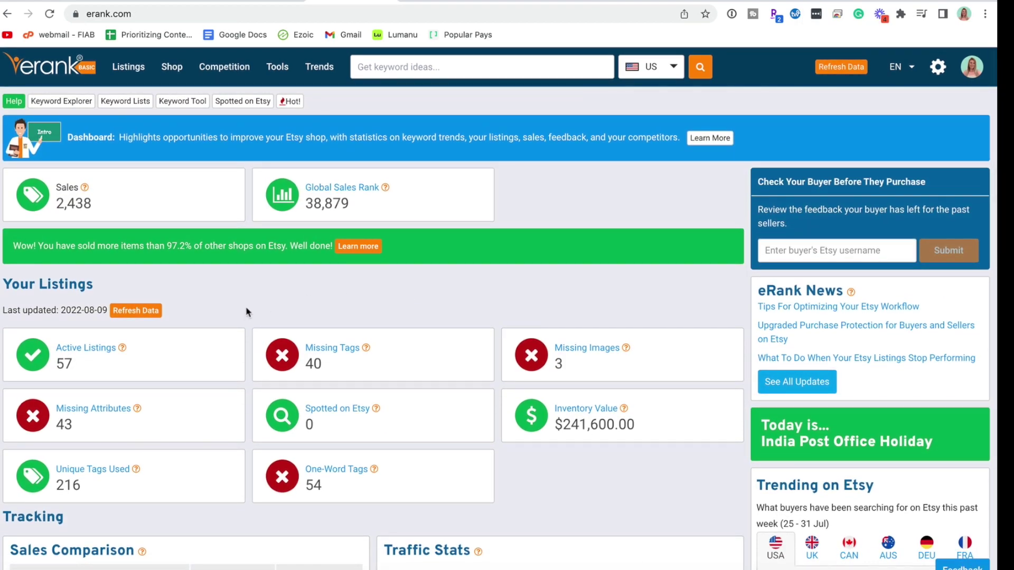
scroll(246, 312, "down", 4)
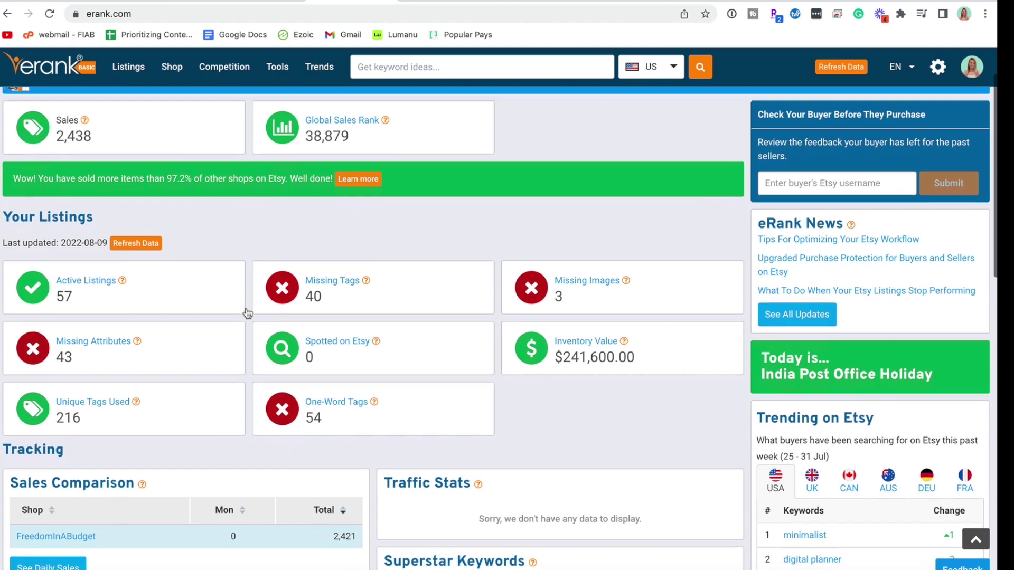